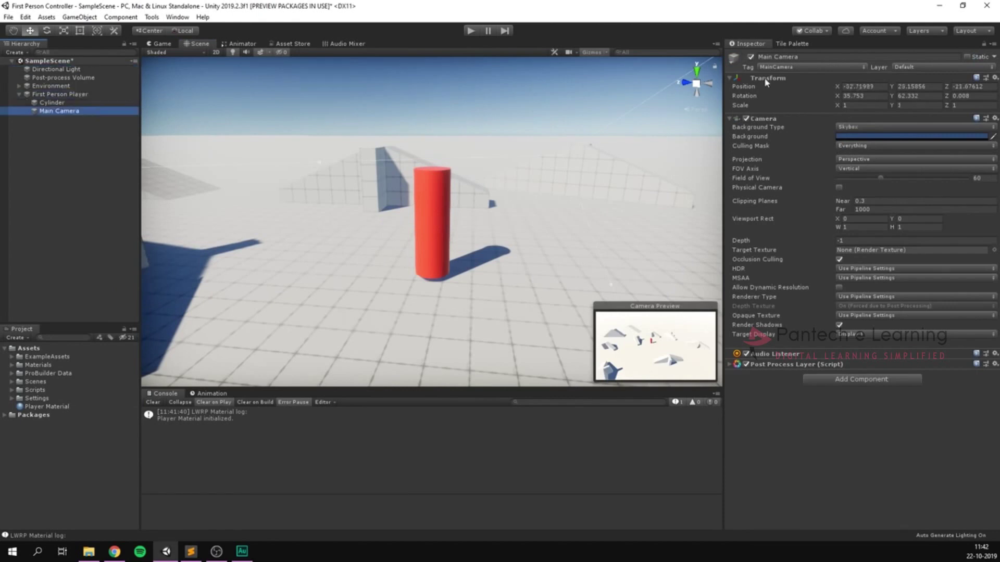
Rotate the Main Camera at the top of the player cylinder to tilt its view up and down.
scroll(525, 126, "down", 3)
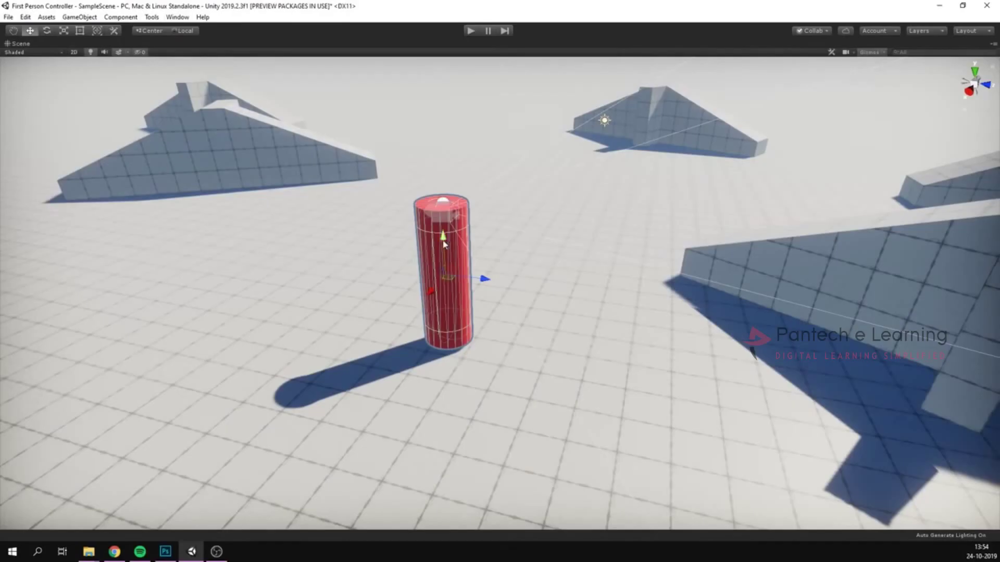
key("e")
left_click_drag(484, 271, 499, 275)
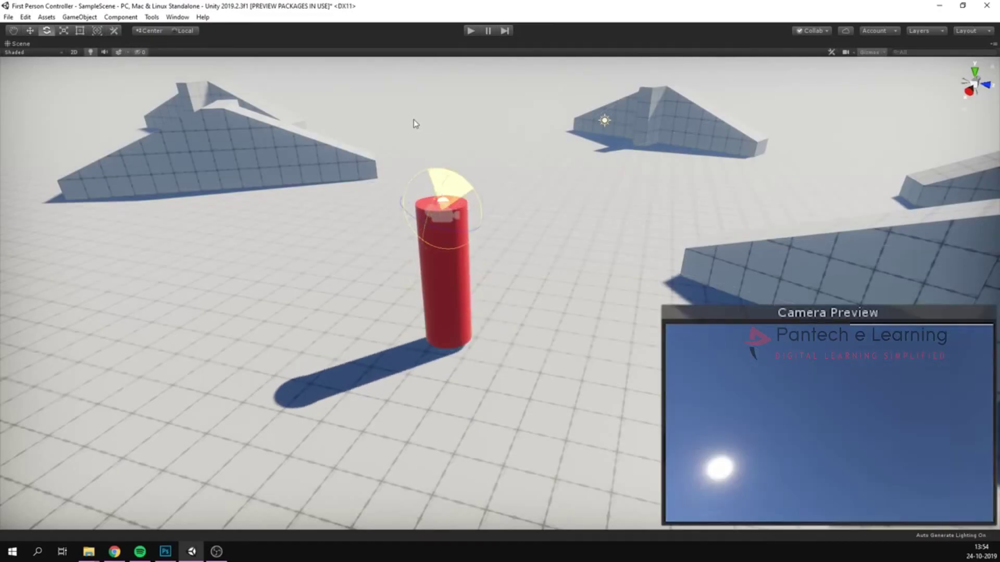
left_click_drag(414, 123, 339, 478)
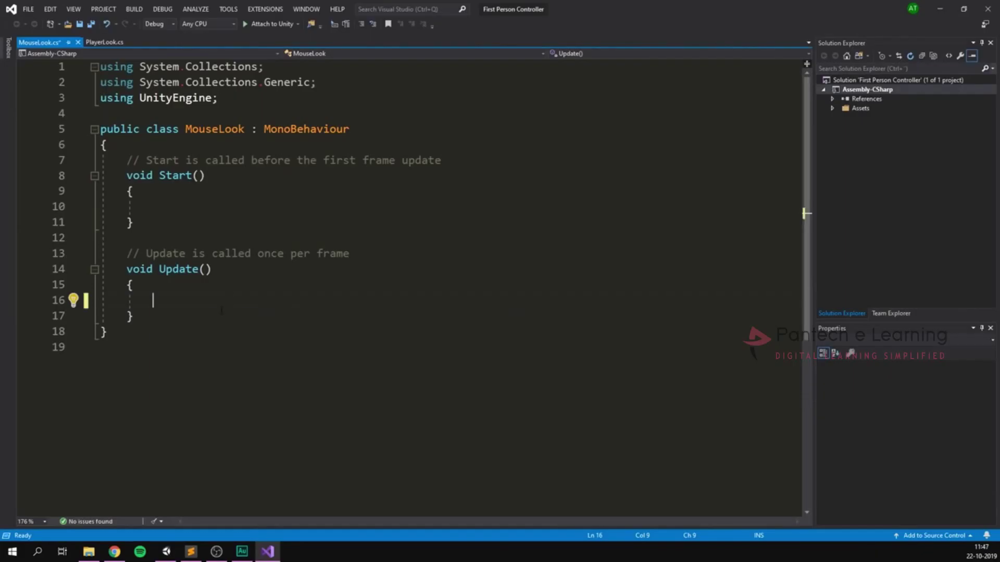
Switch to Visual Studio and write float mouseX = Input.GetAxis("Mouse X") in the Update method of the MouseLook script.
type("float mouseX = Input.GetAxis(\"Mouse X\")")
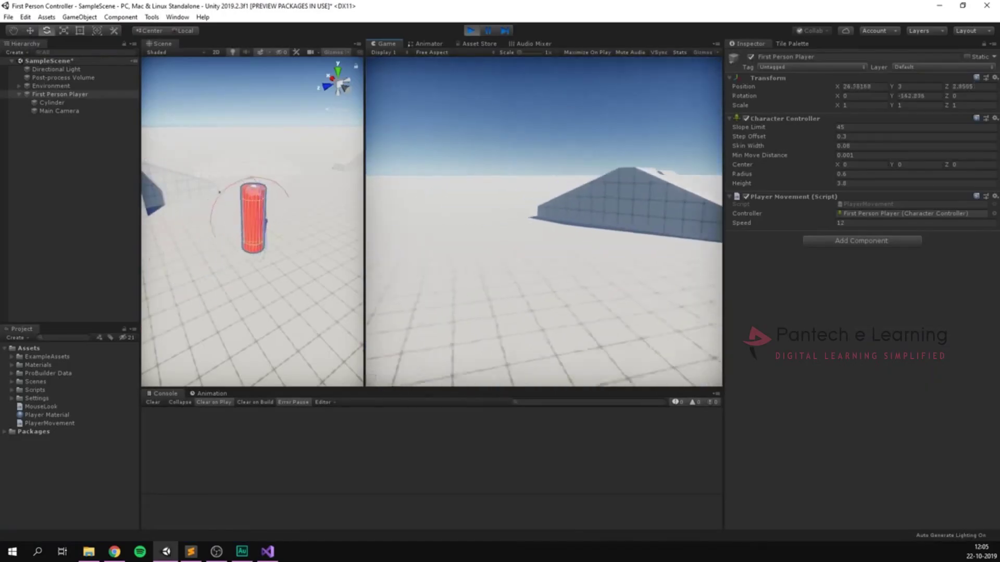
Walk the First Person Player past the ramps to the staircase, try to climb it, and exit play mode.
key("w")
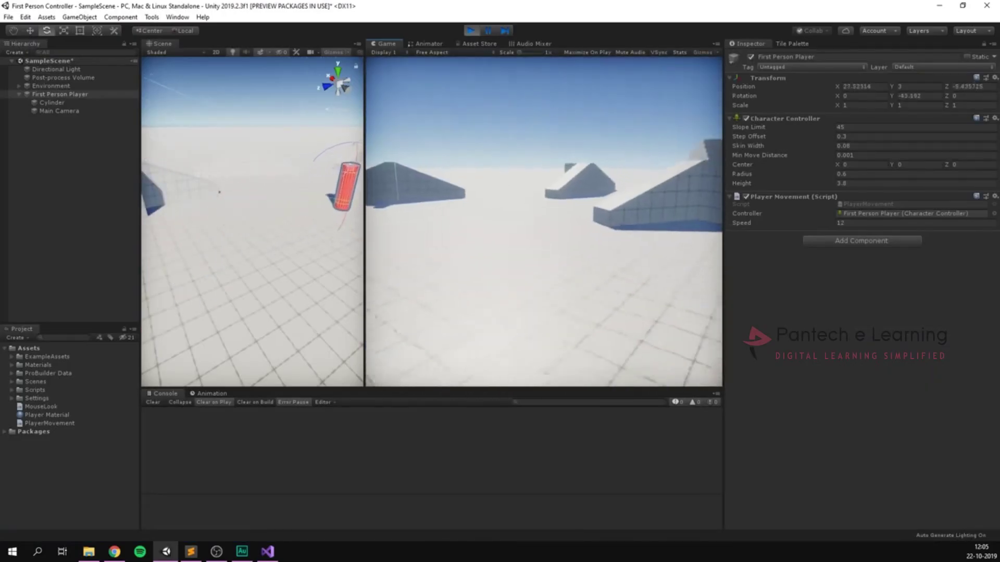
key("s")
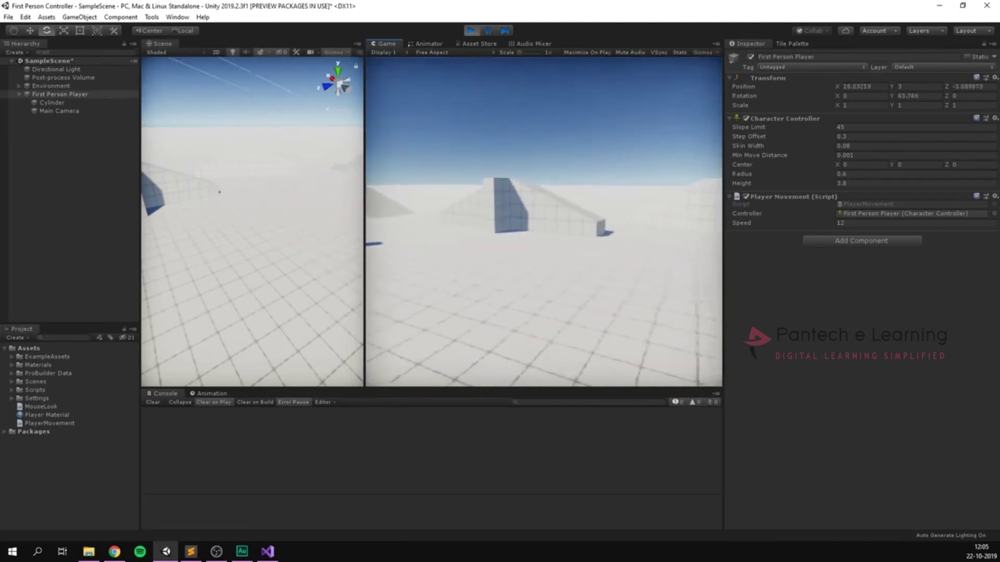
key("w")
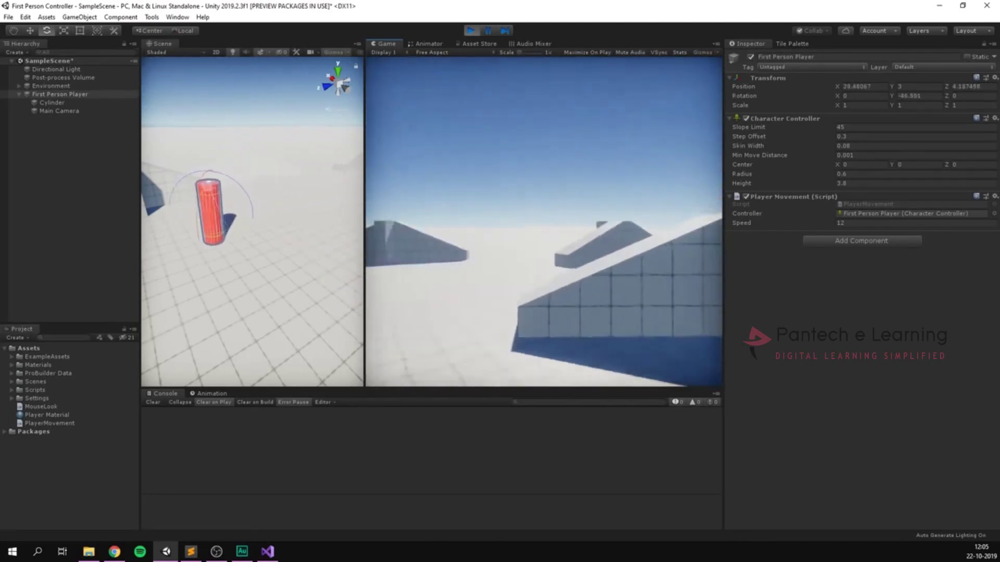
key("w")
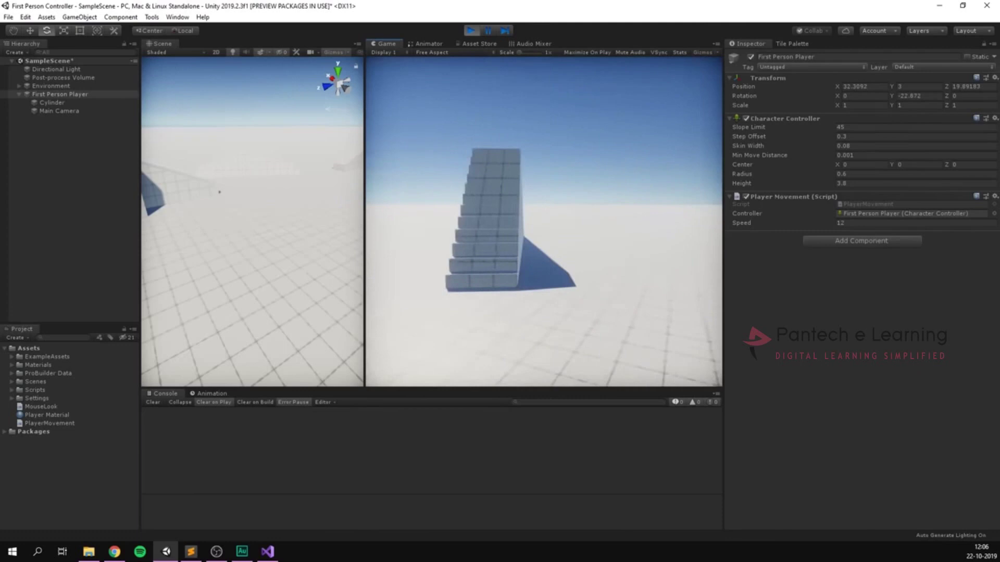
key("w")
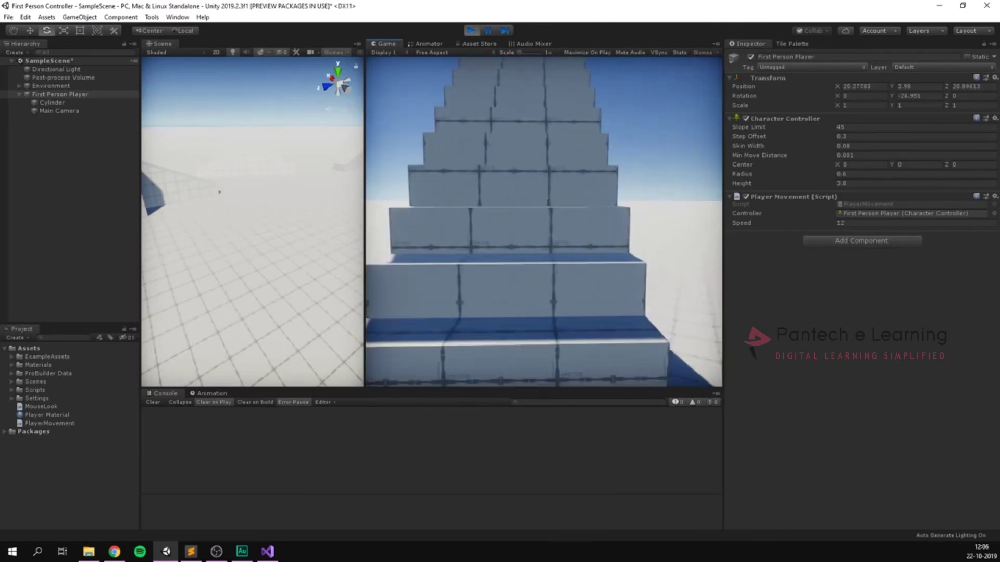
key("s")
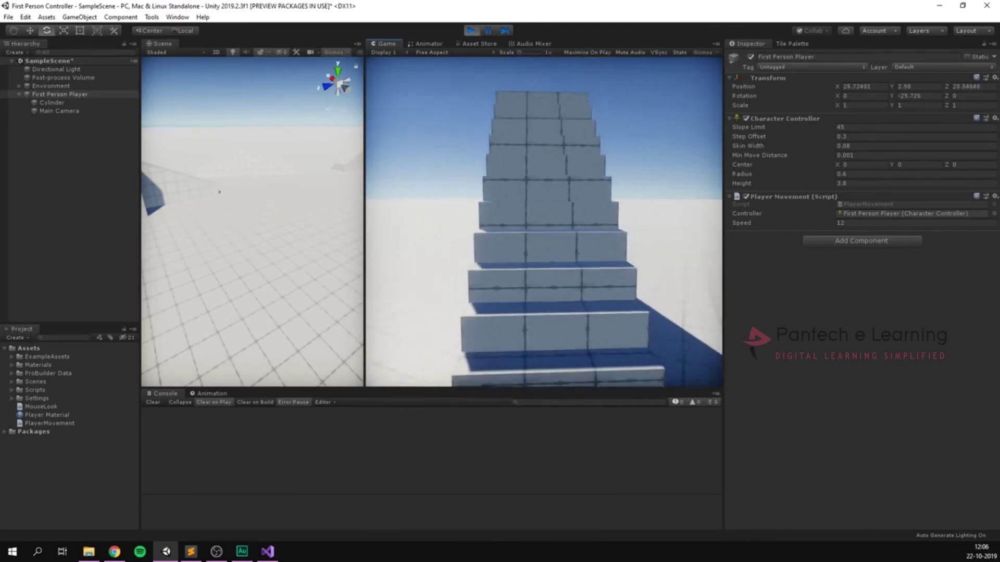
key("ctrl+p")
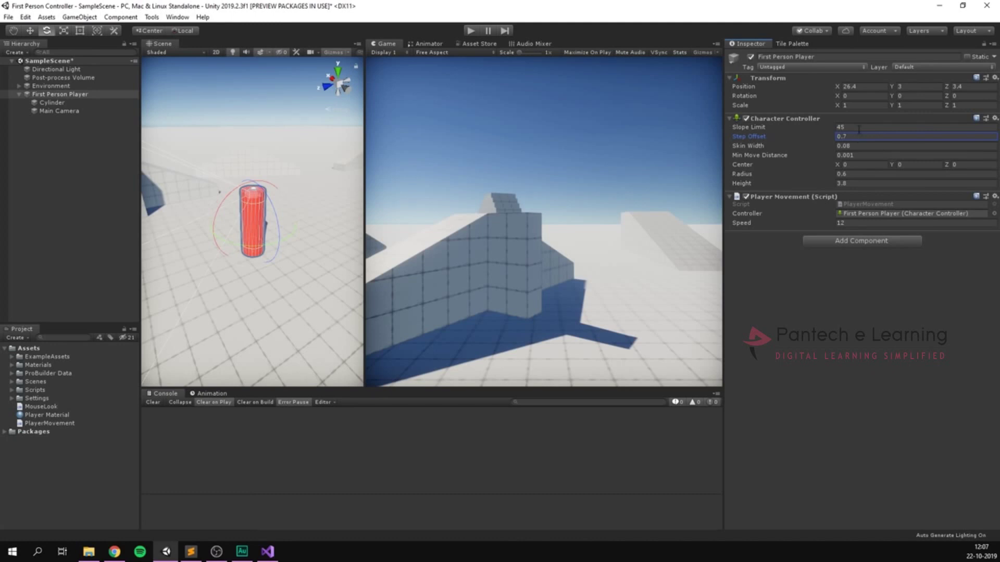
Set the Character Controller's Step Offset to 0.7 and playtest climbing the staircase and walking around on top.
key("Return")
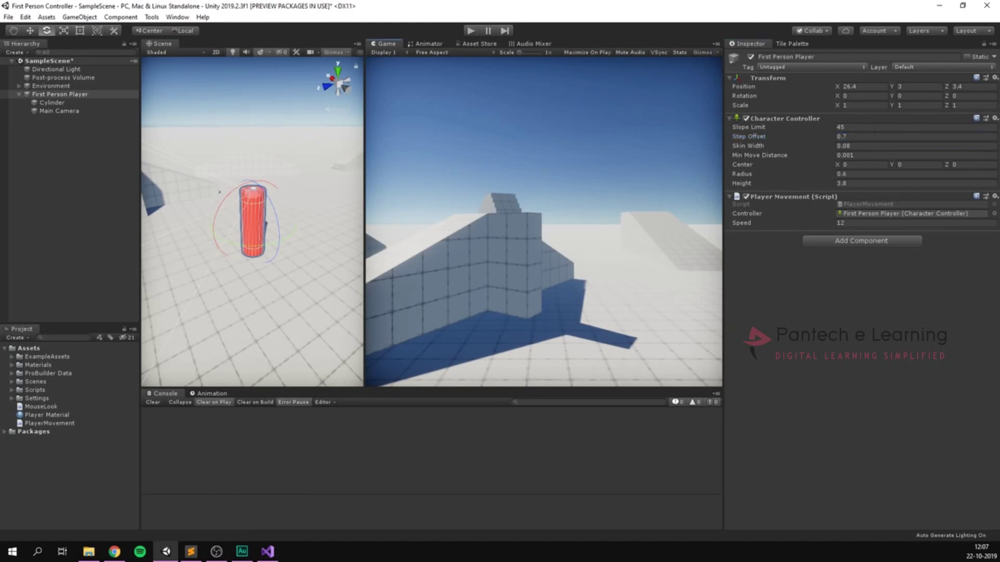
left_click(471, 32)
key("w")
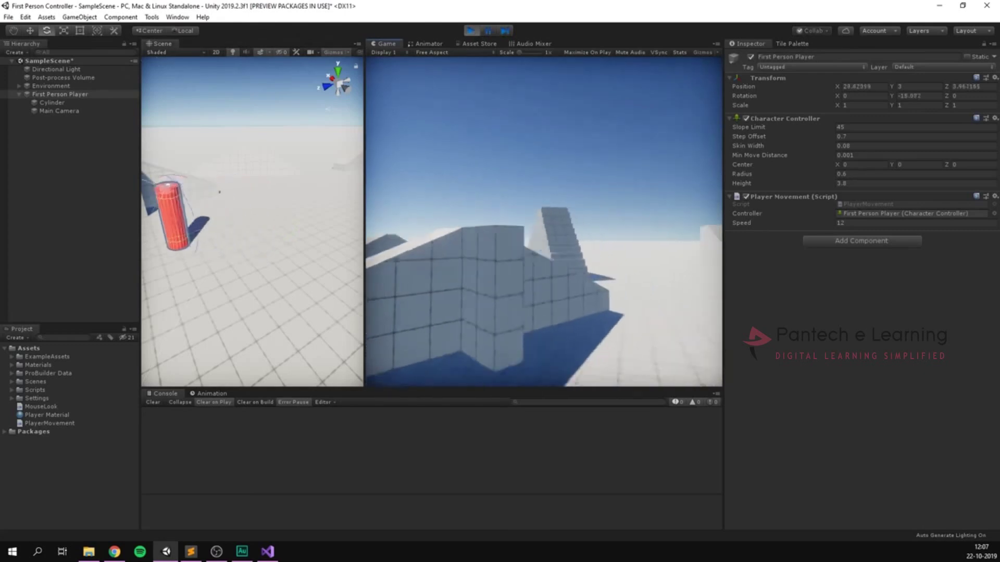
key("w")
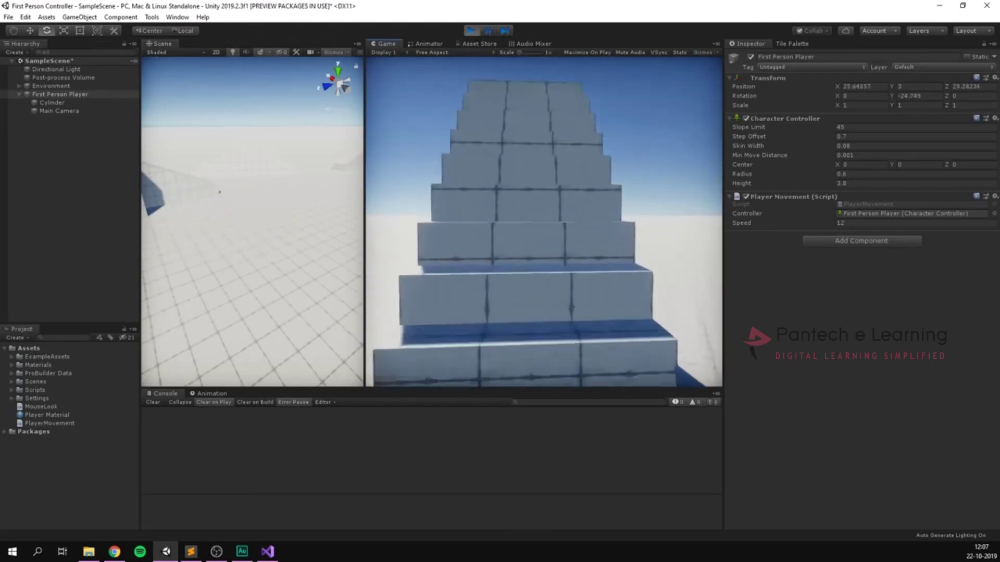
key("w")
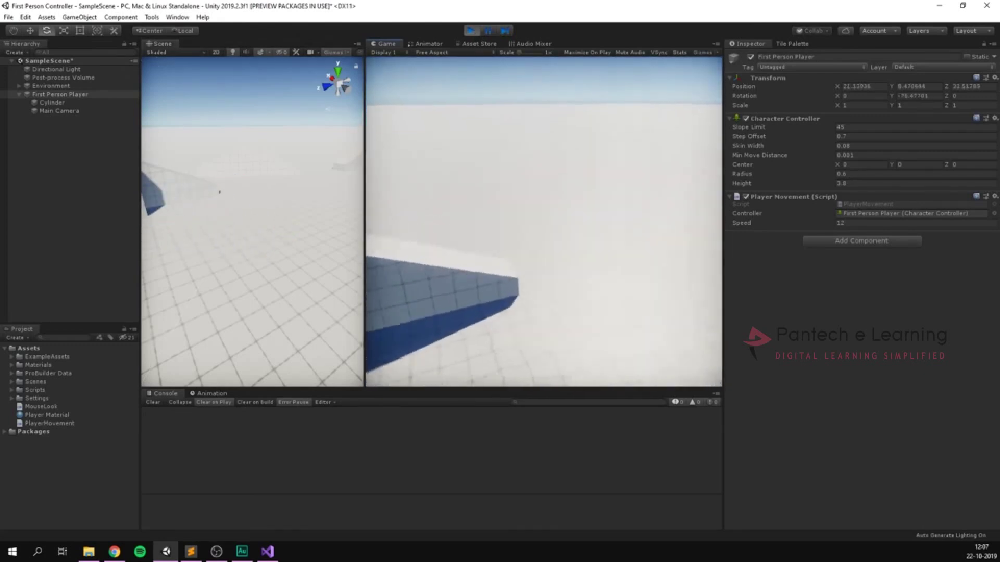
key("a")
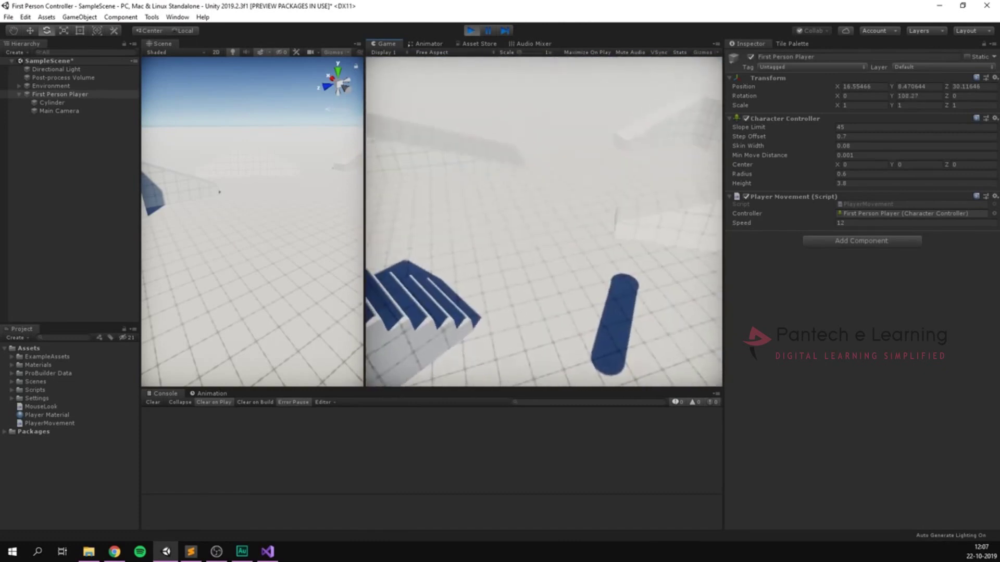
key("w")
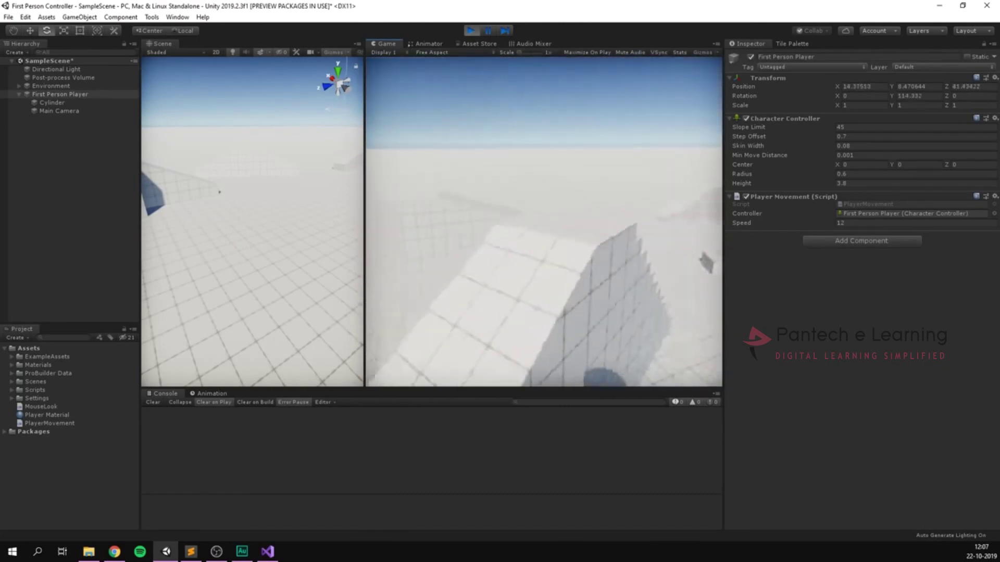
key("w")
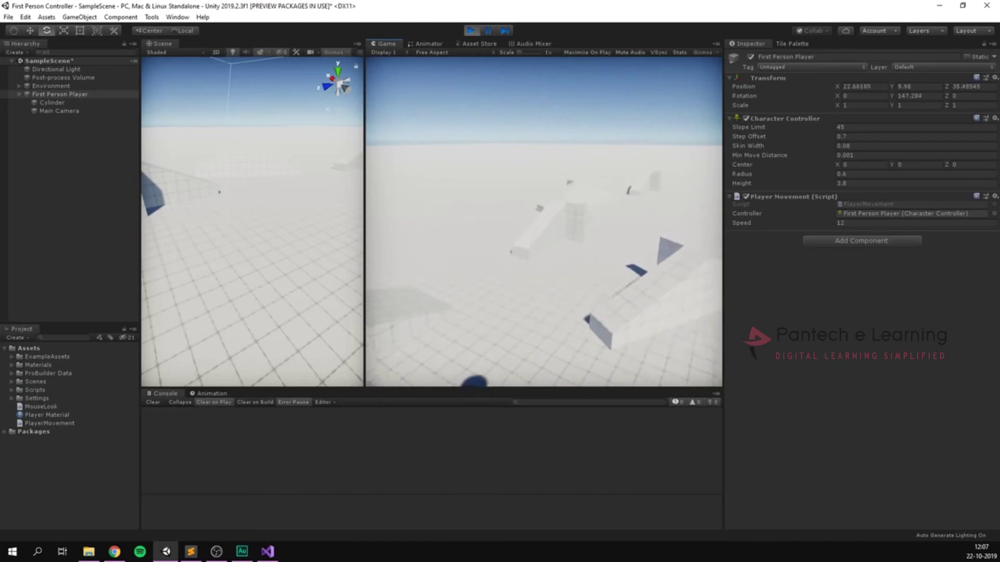
key("a")
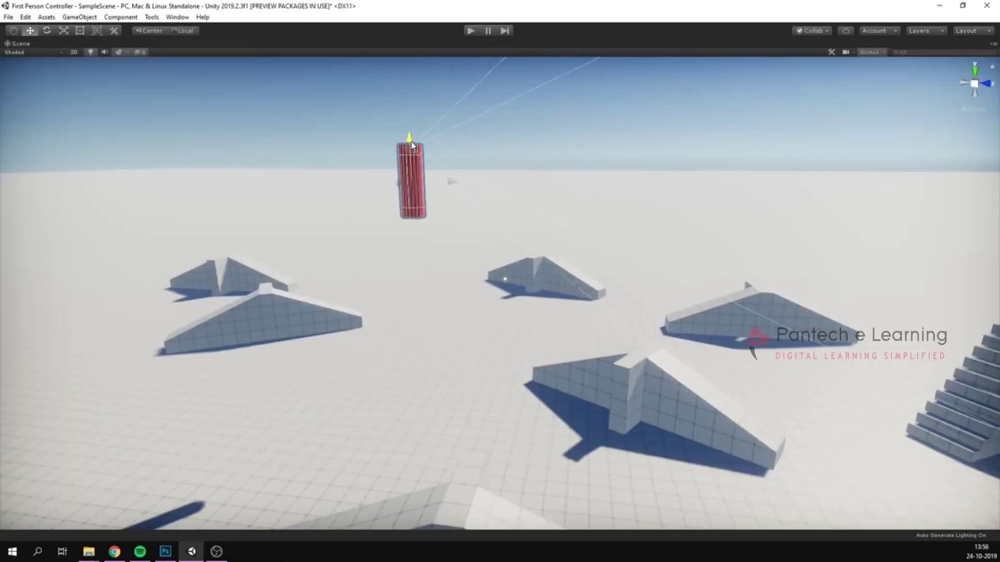
Lower the red player cylinder from the air along its vertical axis toward the ground.
left_click_drag(426, 157, 427, 372)
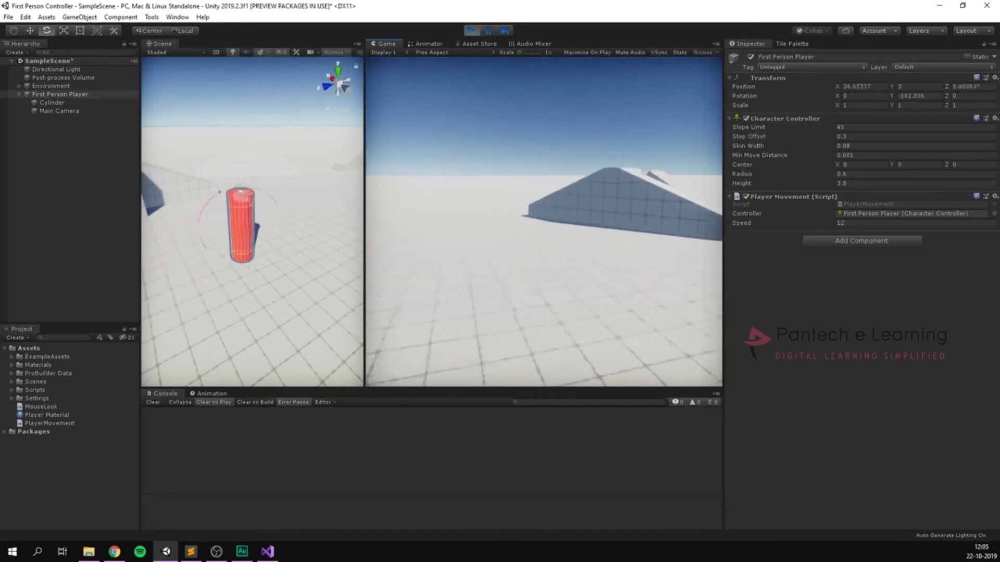
Test the player's movement around the ramps and against the first stair steps, and stop the game.
key("w")
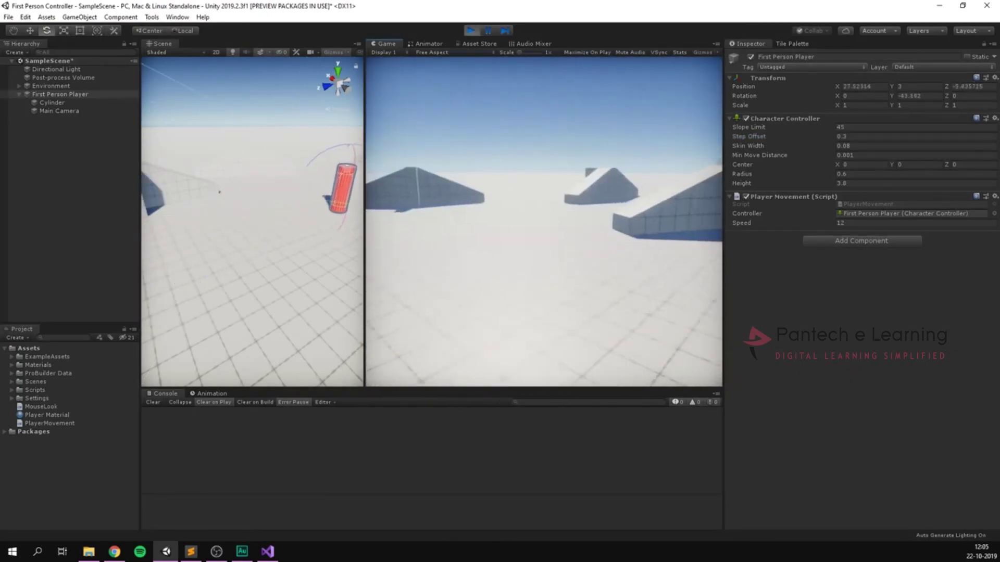
key("a")
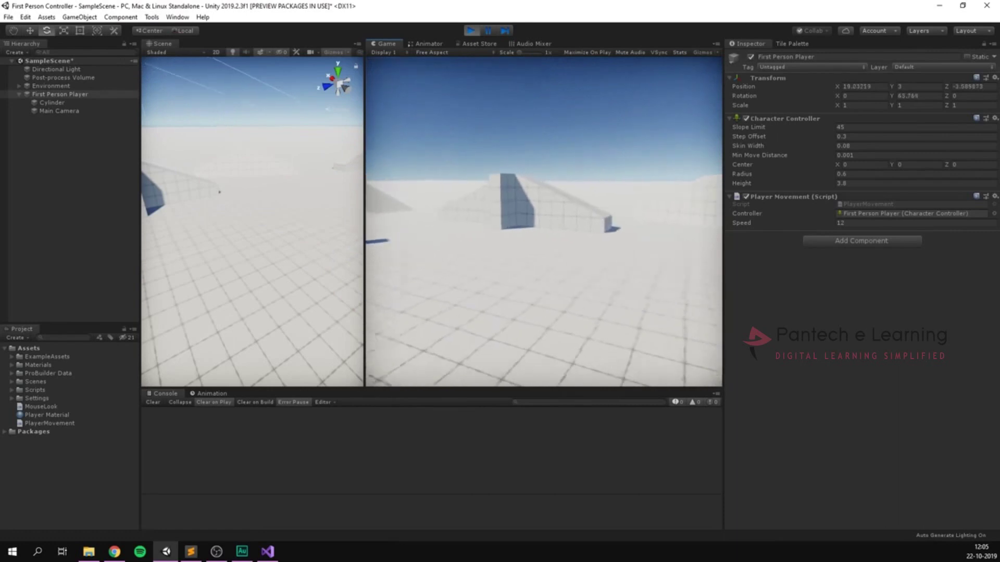
key("w")
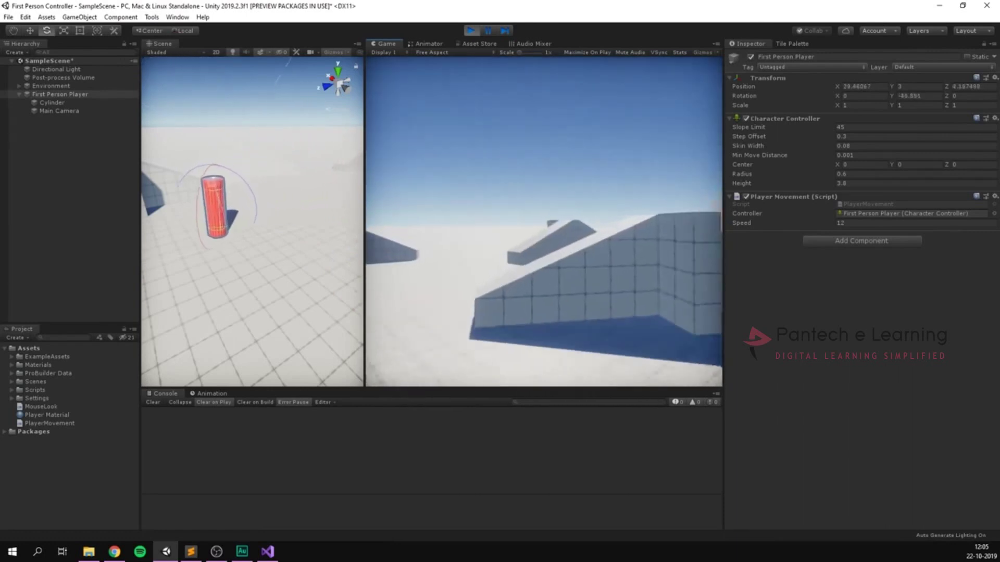
key("w")
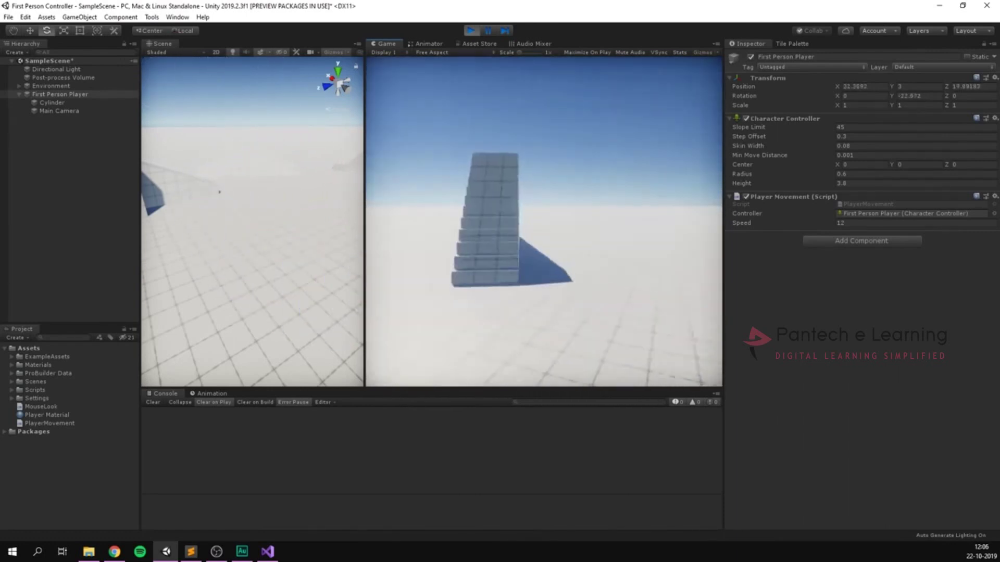
key("w")
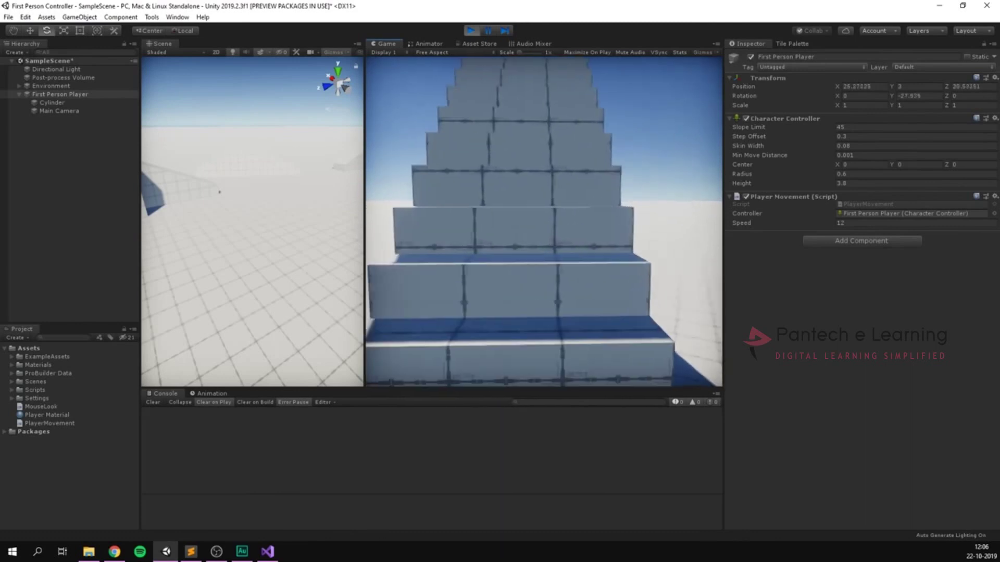
key("s")
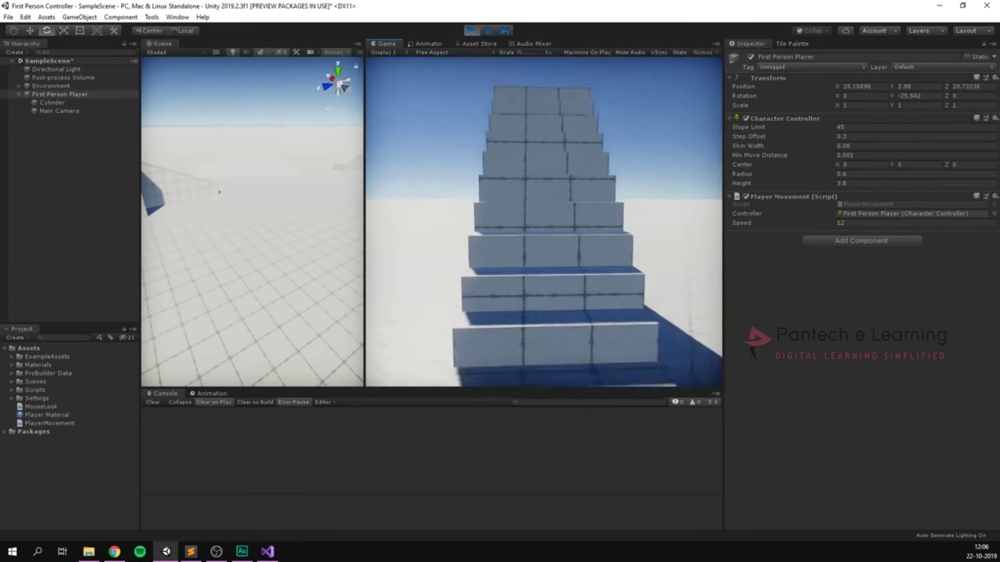
key("ctrl+p")
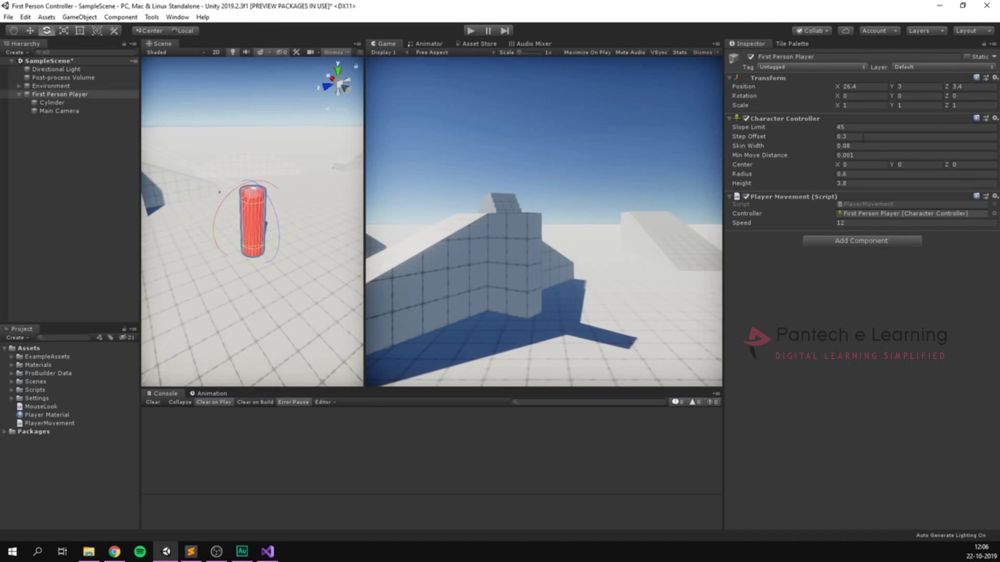
Change the First Person Player's Step Offset to 0.7 and walk up the stairs in play mode to test it.
left_click(862, 137)
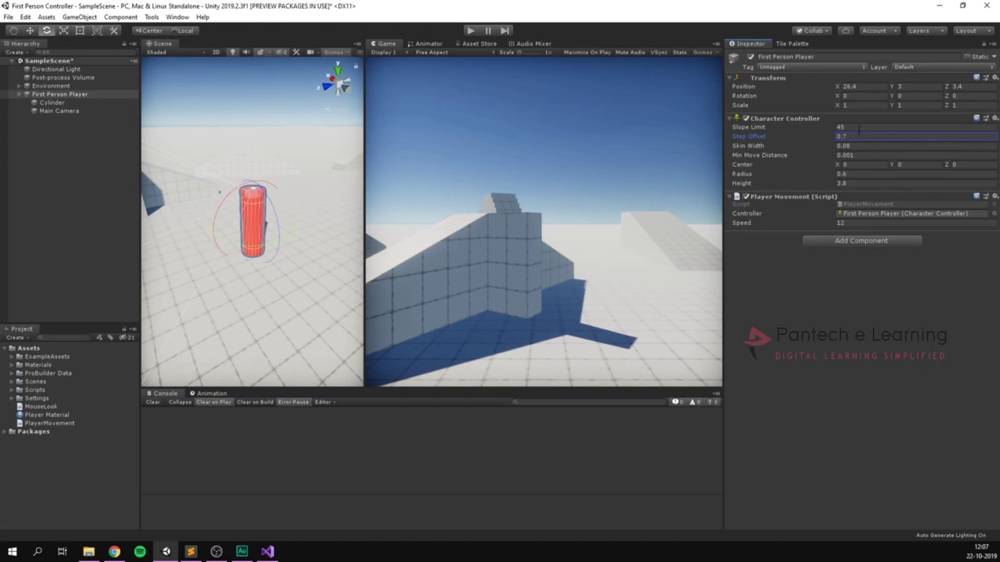
key("Return")
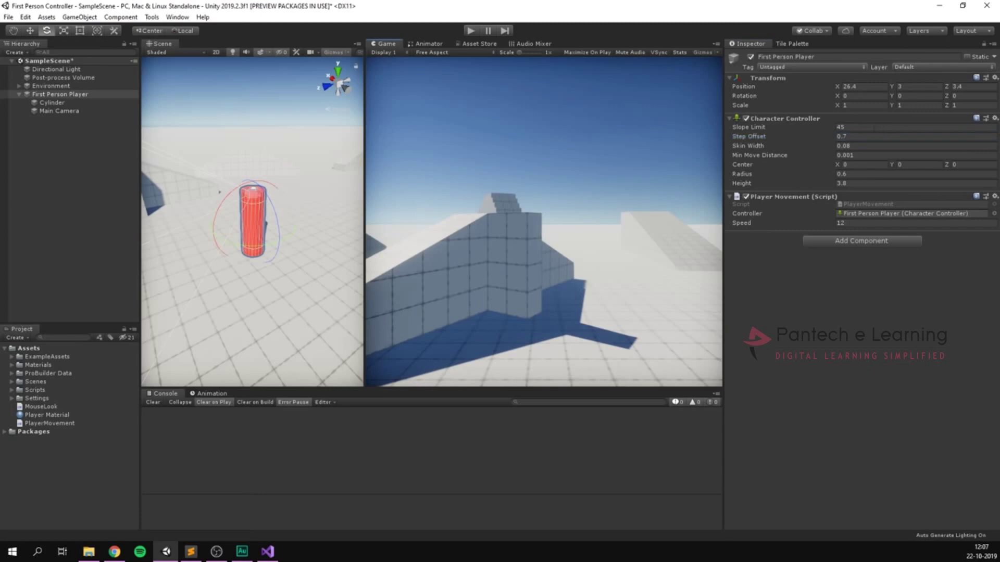
left_click(470, 32)
key("w")
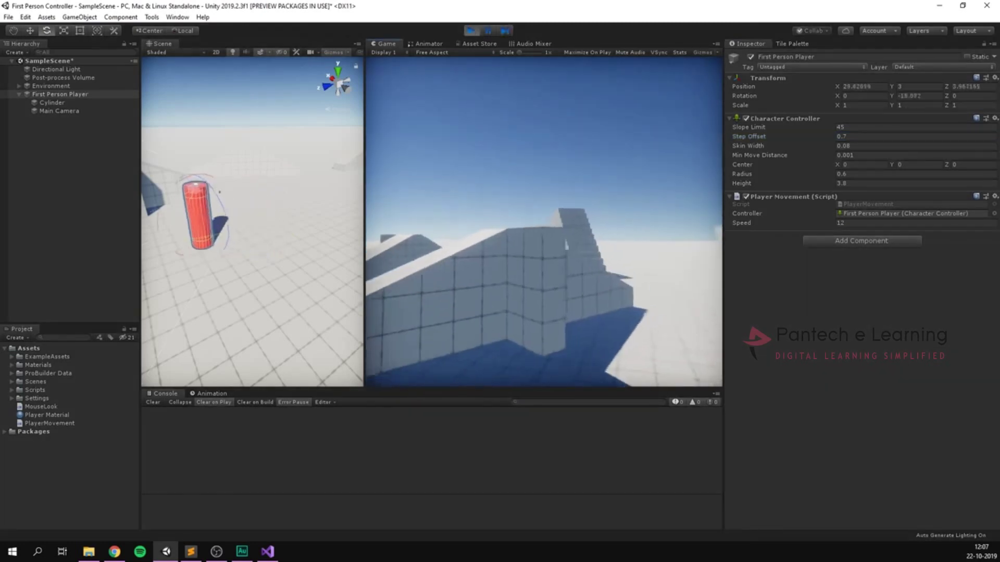
key("w")
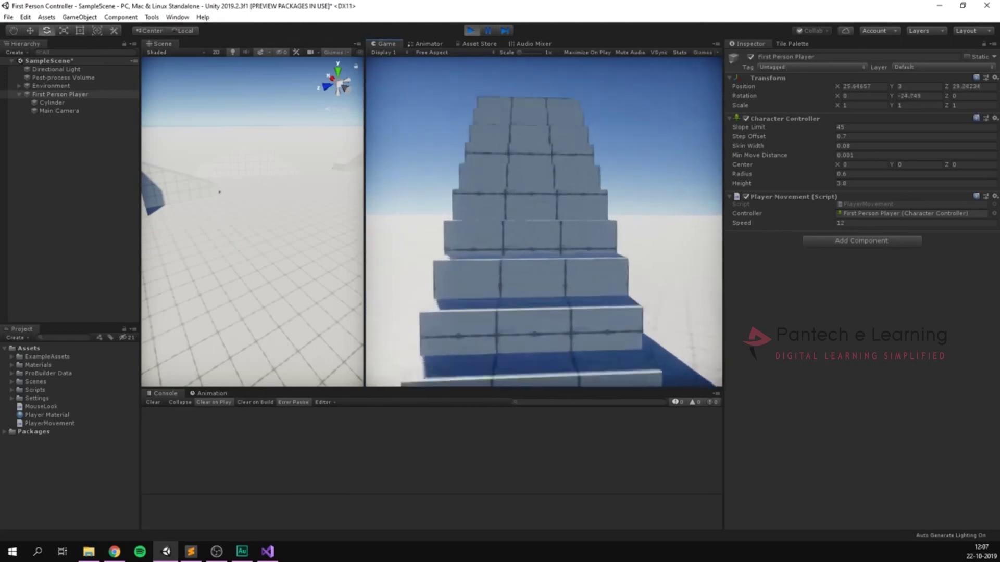
key("w")
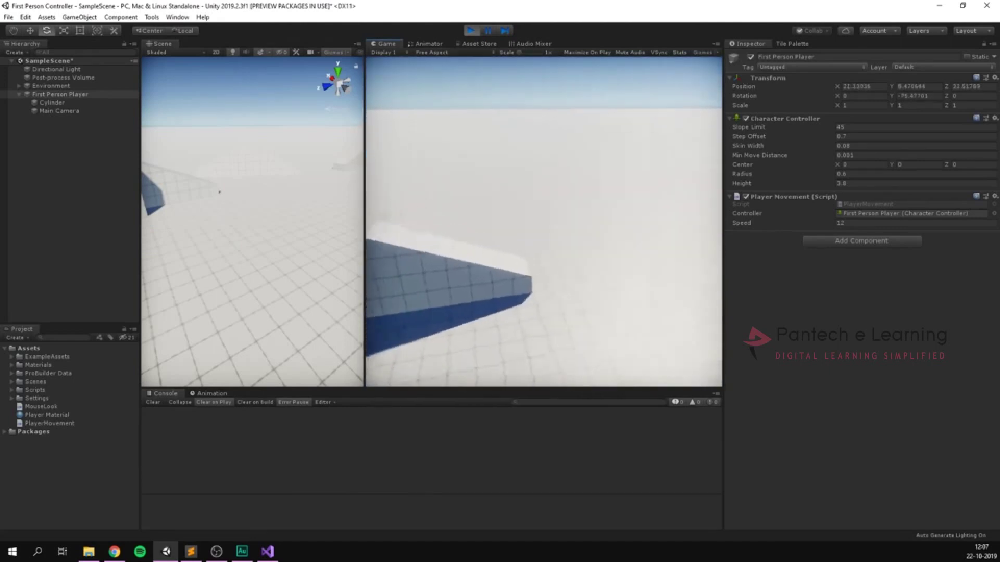
key("a")
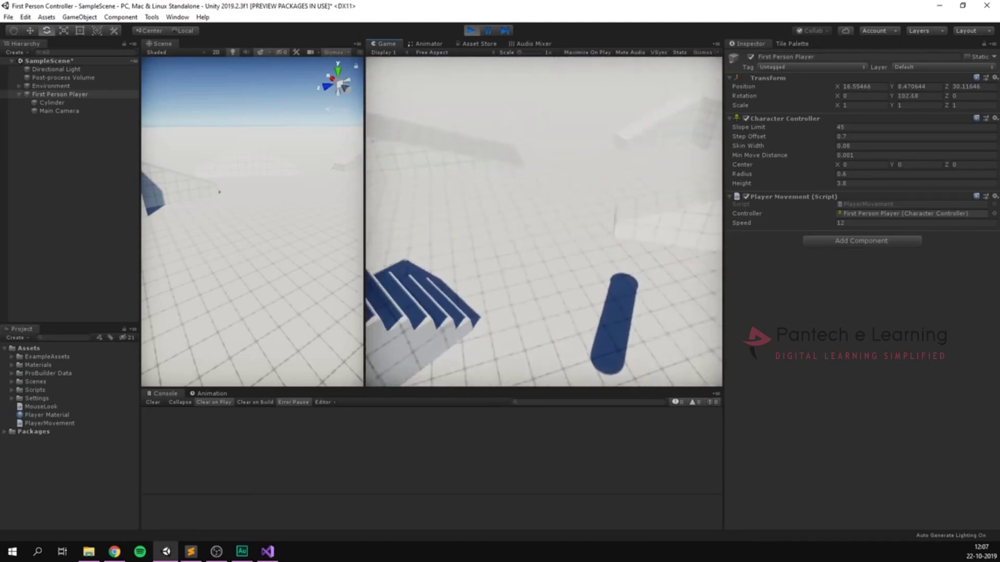
key("w")
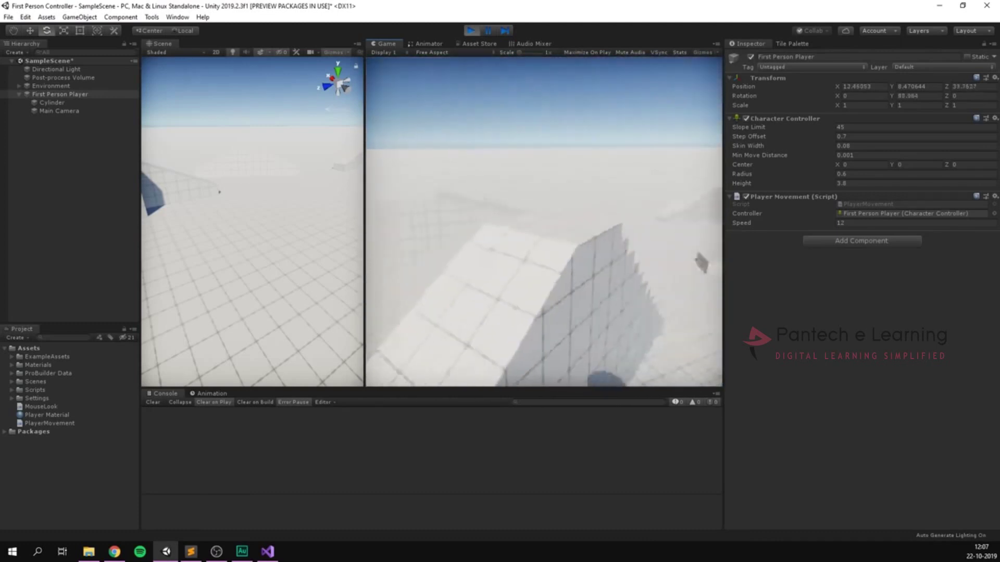
key("w")
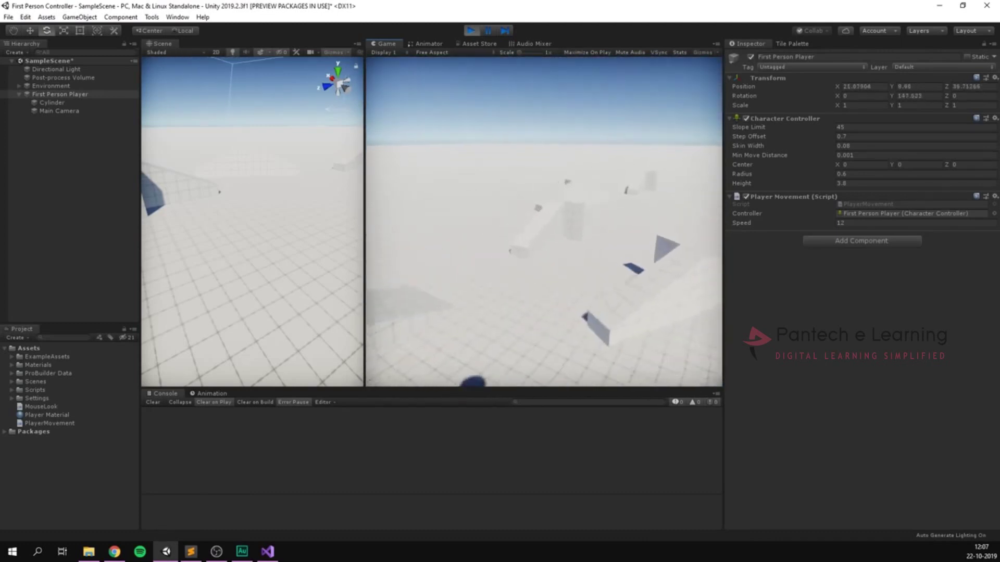
Lower the red player cylinder vertically in the scene until it is near ground level.
key("a")
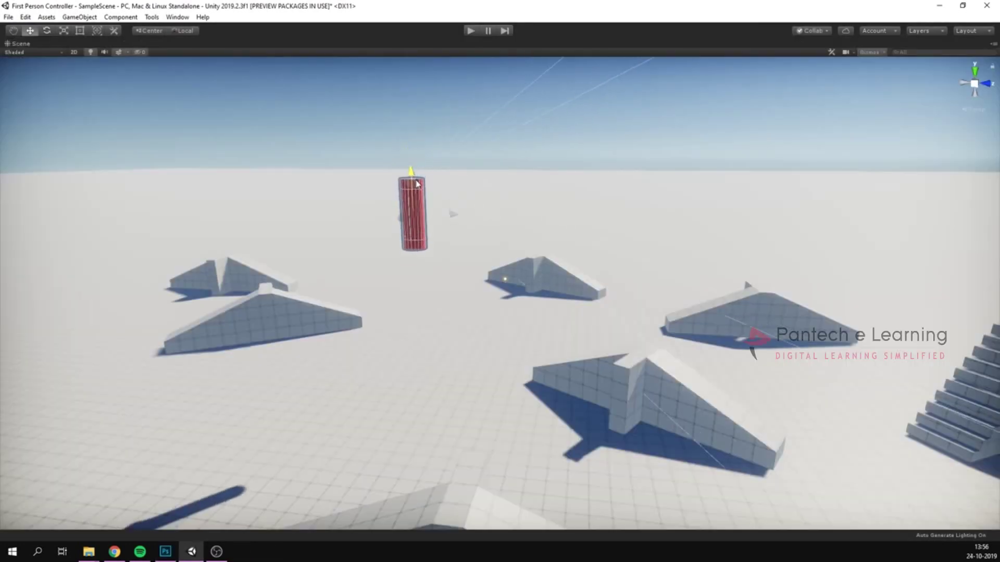
left_click_drag(426, 187, 430, 383)
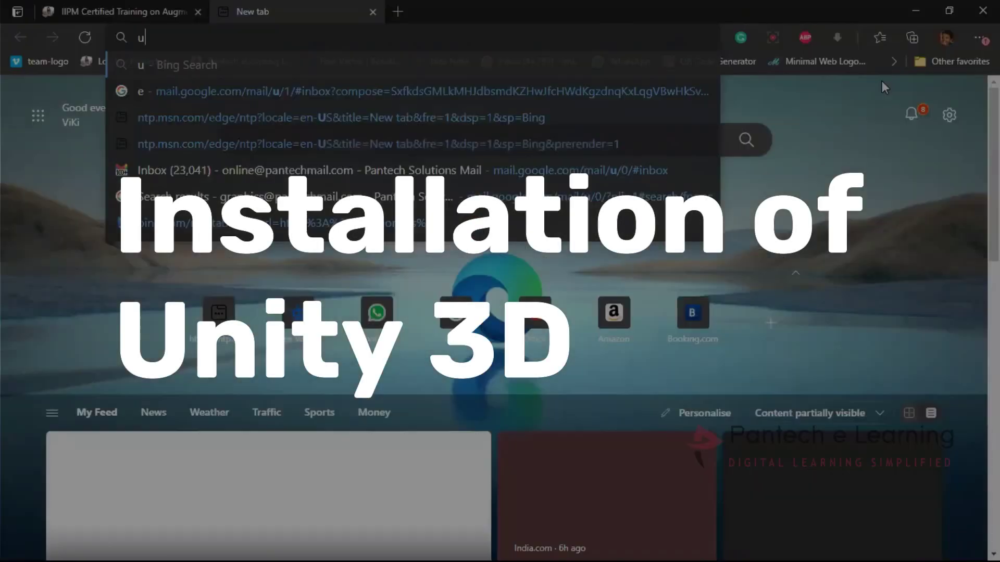
Switch to Microsoft Edge, search the web for unity, and look over the page behind the "Unity For All" result.
type("nity]")
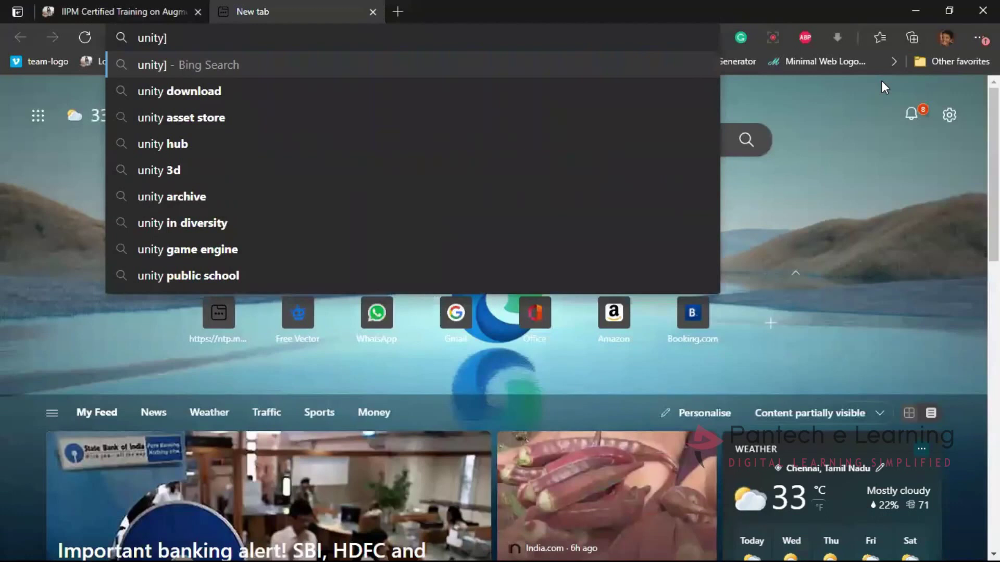
key("Return")
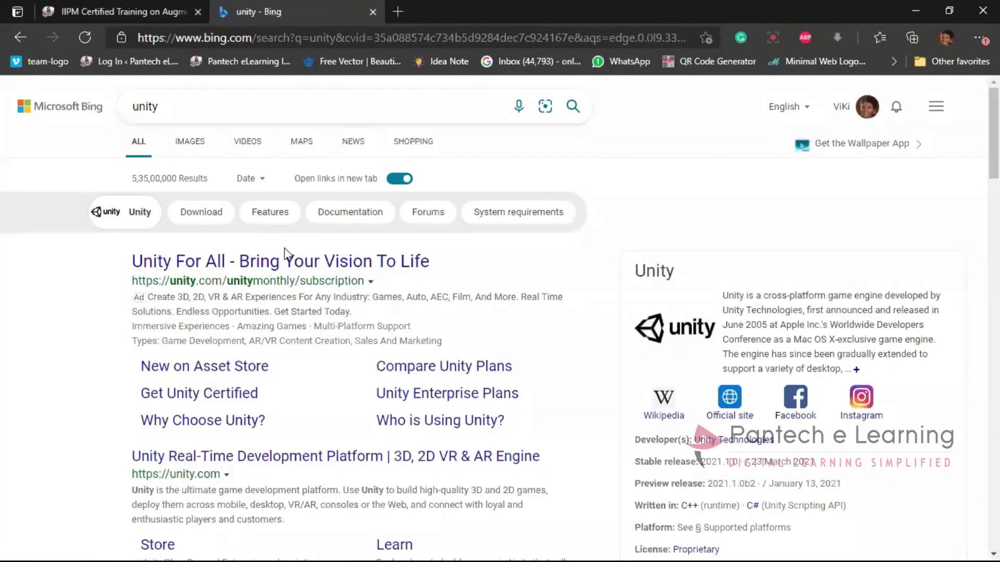
left_click(276, 265)
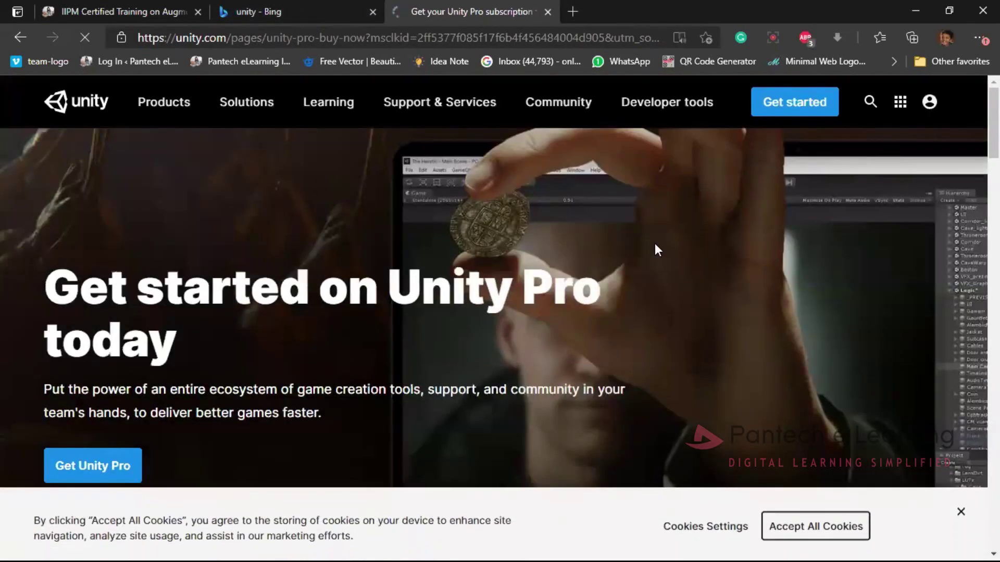
scroll(655, 243, "down", 7)
scroll(656, 244, "up", 3)
scroll(656, 243, "up", 4)
Open the Unity Industrial Collection product page in a new browser tab.
mouse_move(148, 99)
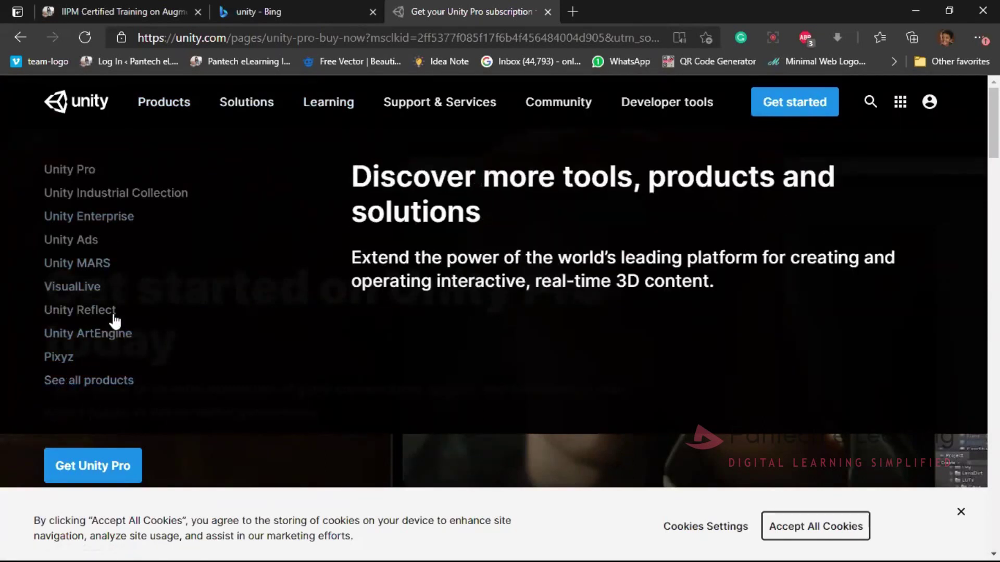
right_click(94, 191)
left_click(112, 197)
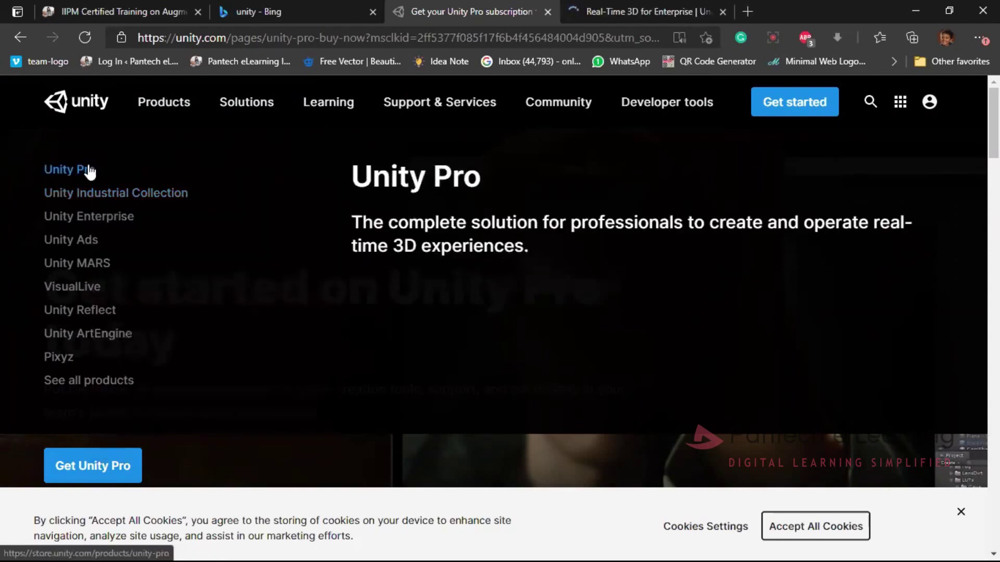
Open the Unity Pro product page and review its pricing and features.
left_click(89, 170)
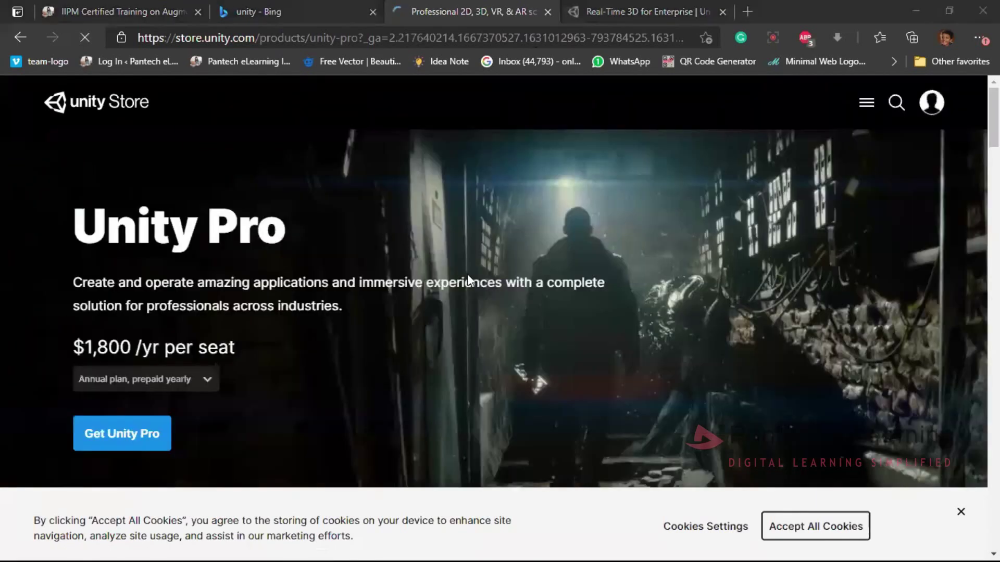
scroll(359, 335, "down", 3)
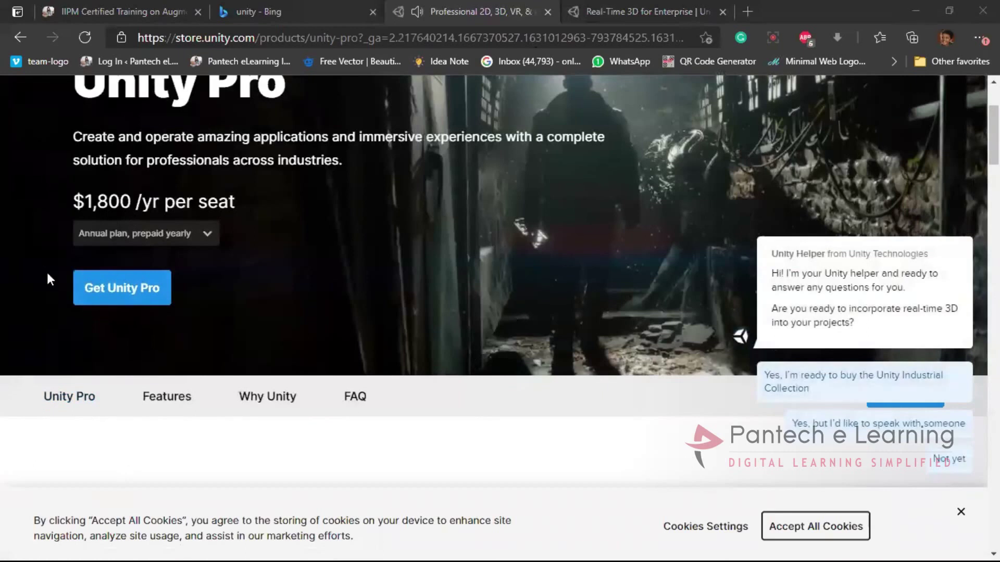
scroll(400, 367, "down", 8)
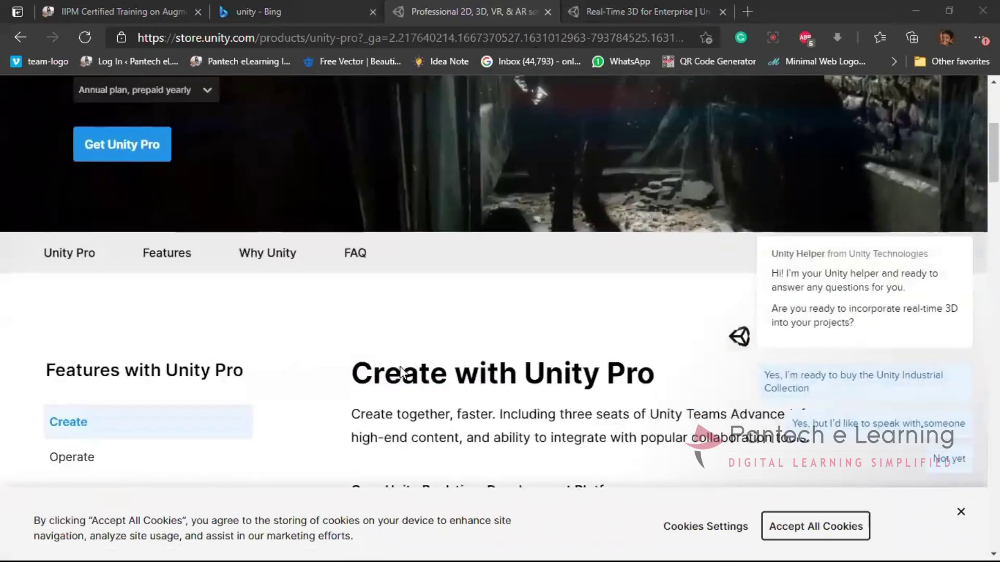
scroll(400, 366, "up", 8)
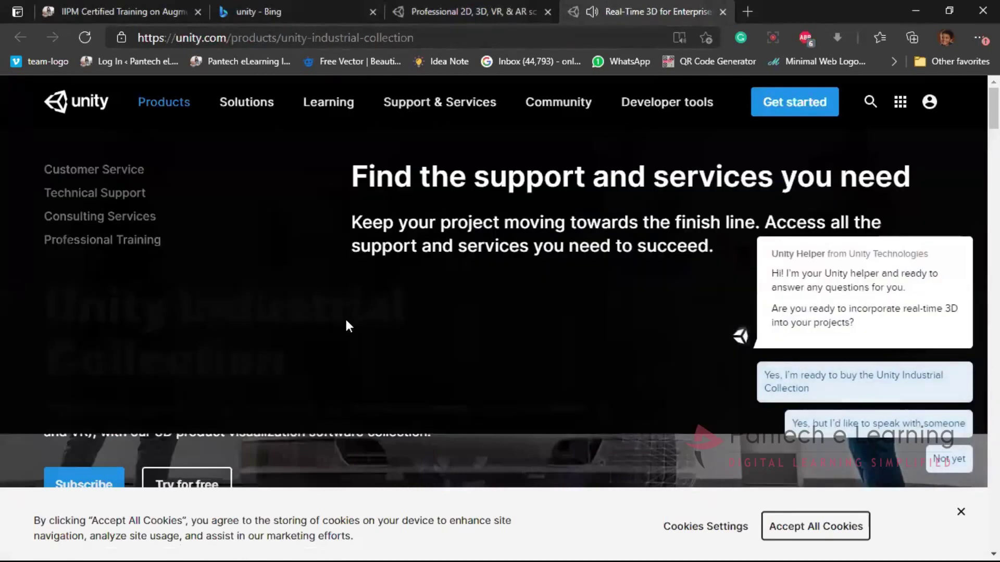
Examine the overview and key benefits on the Unity Industrial Collection page.
scroll(582, 440, "down", 15)
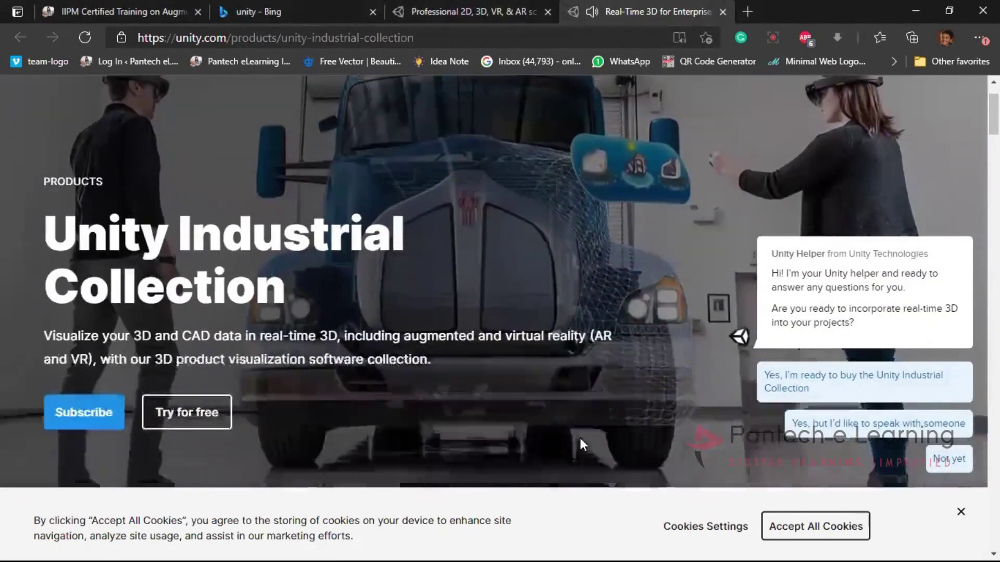
scroll(582, 442, "down", 3)
scroll(581, 443, "up", 1)
scroll(581, 442, "down", 1)
scroll(582, 442, "up", 2)
scroll(580, 440, "up", 15)
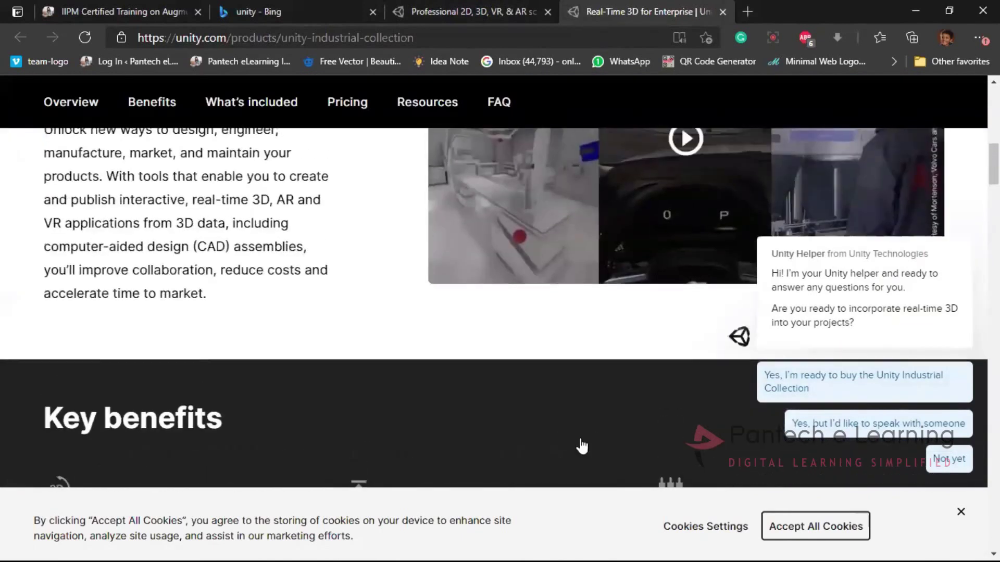
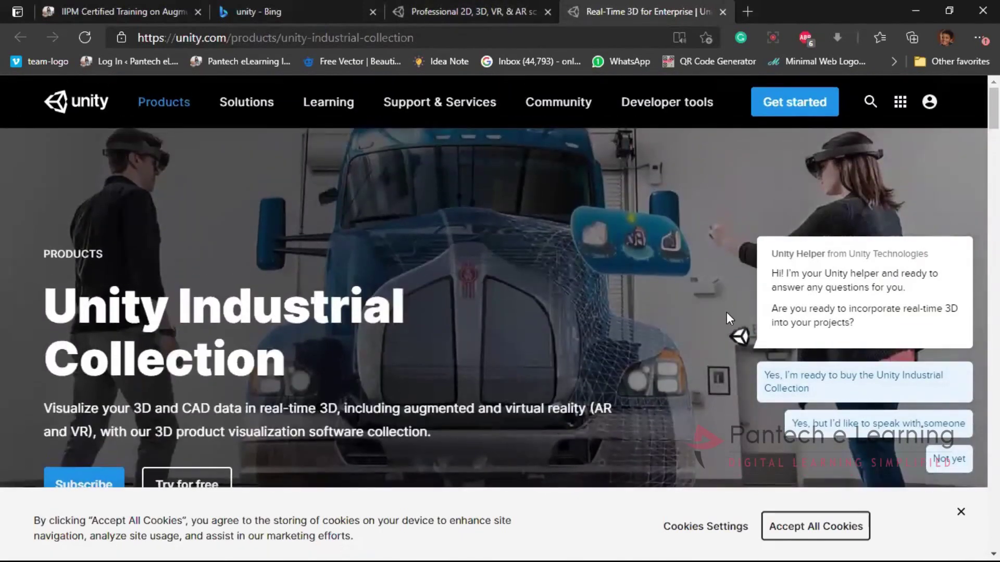
Go to Unity's plans and pricing page and show the Individual plans.
left_click(820, 111)
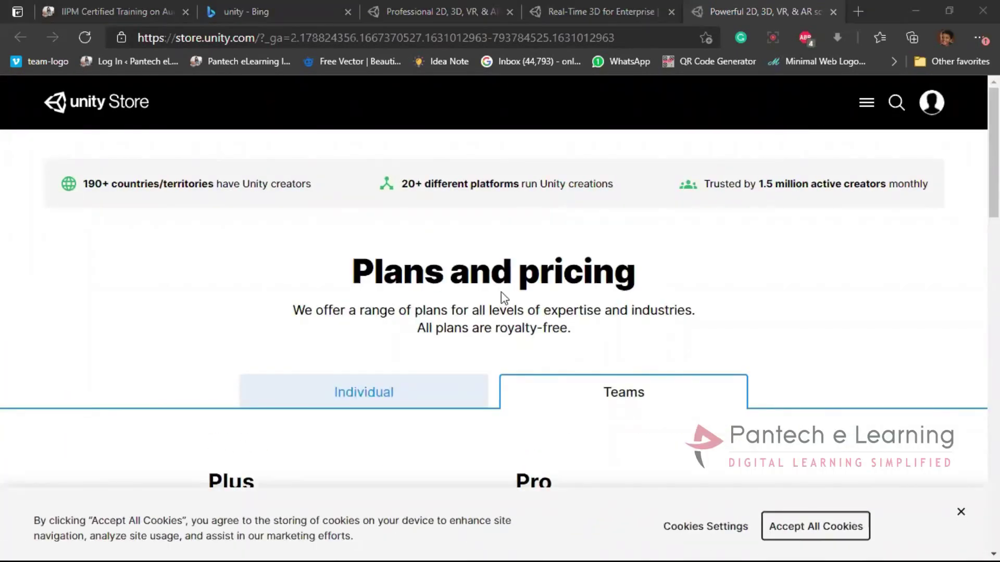
scroll(504, 298, "down", 4)
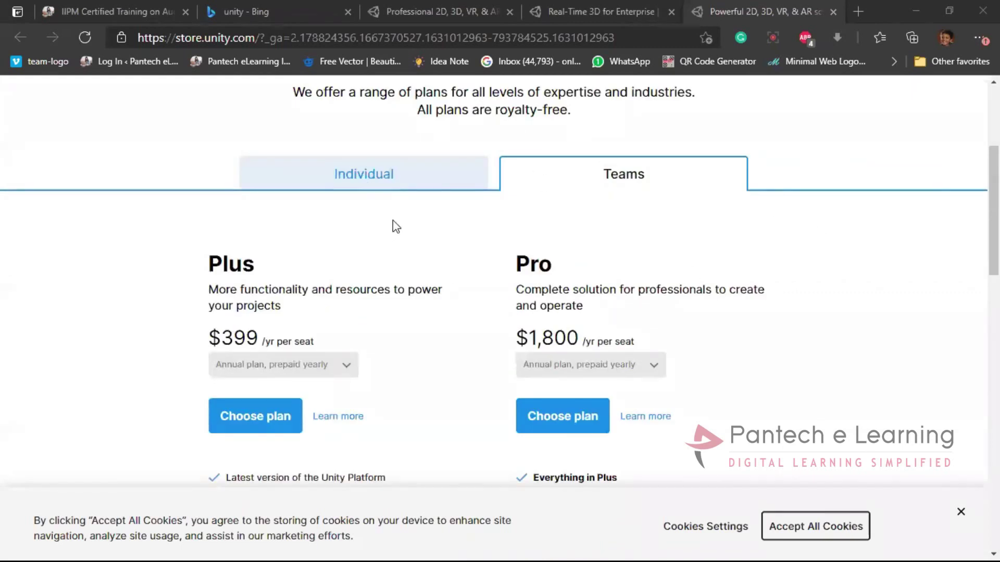
left_click(378, 174)
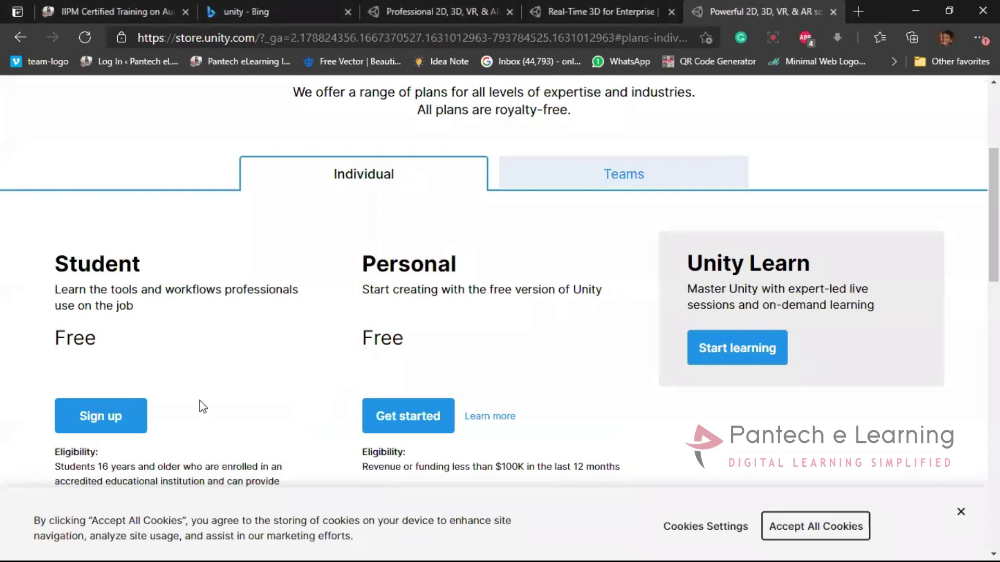
scroll(383, 301, "down", 2)
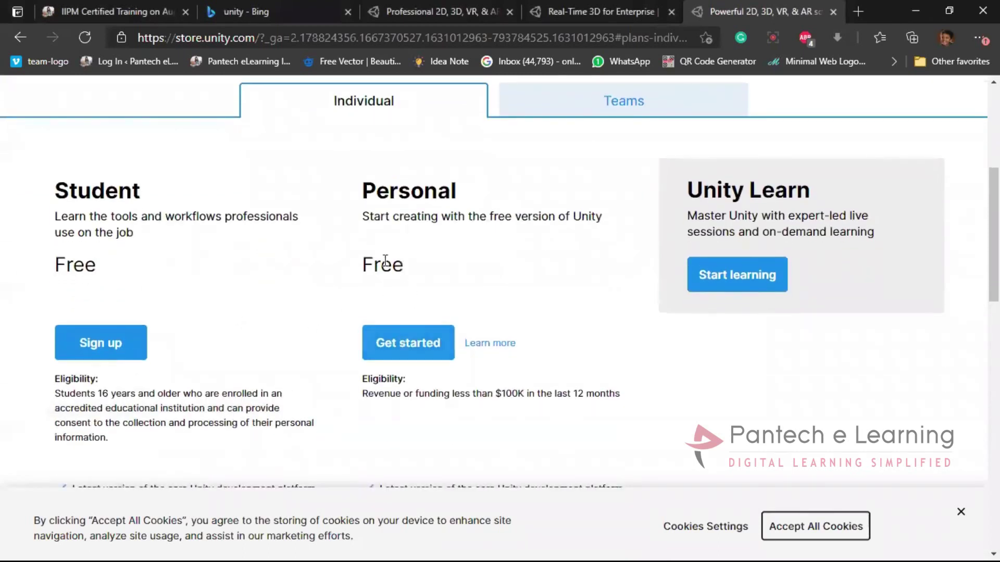
Get started with the free Personal plan and look through its Start creating with Unity page.
left_click(390, 355)
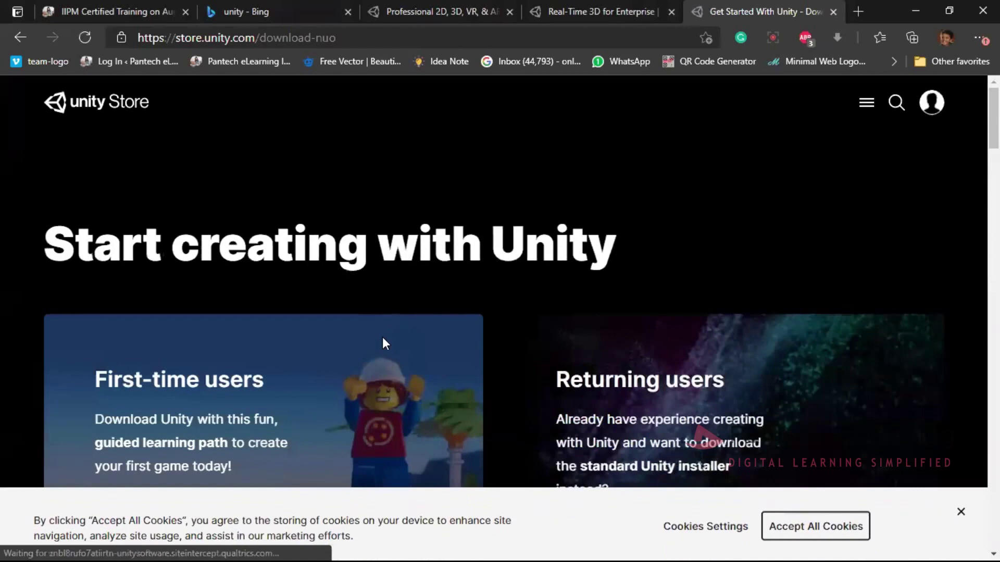
scroll(386, 344, "down", 7)
scroll(385, 344, "down", 7)
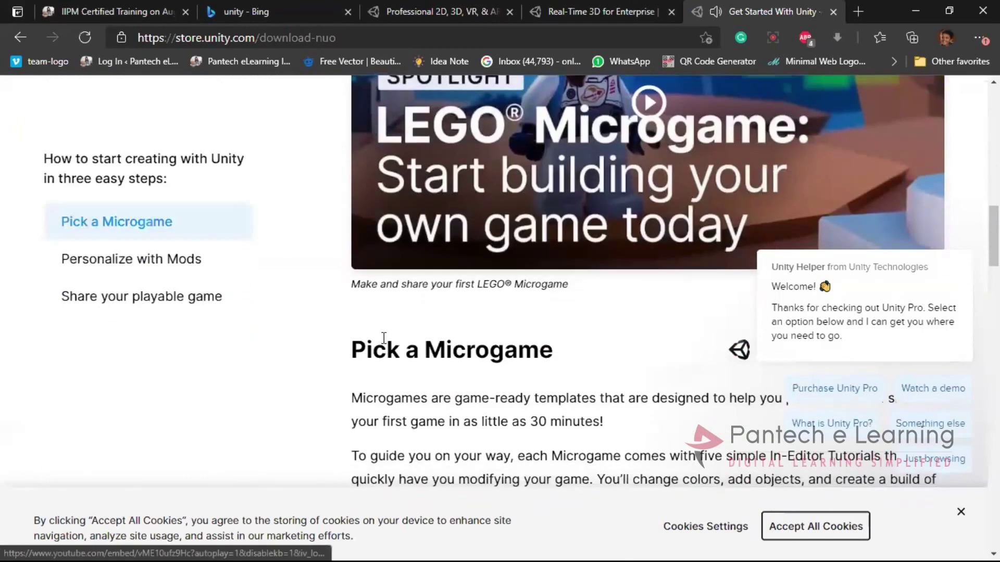
scroll(384, 341, "down", 10)
scroll(384, 339, "up", 5)
scroll(383, 339, "up", 14)
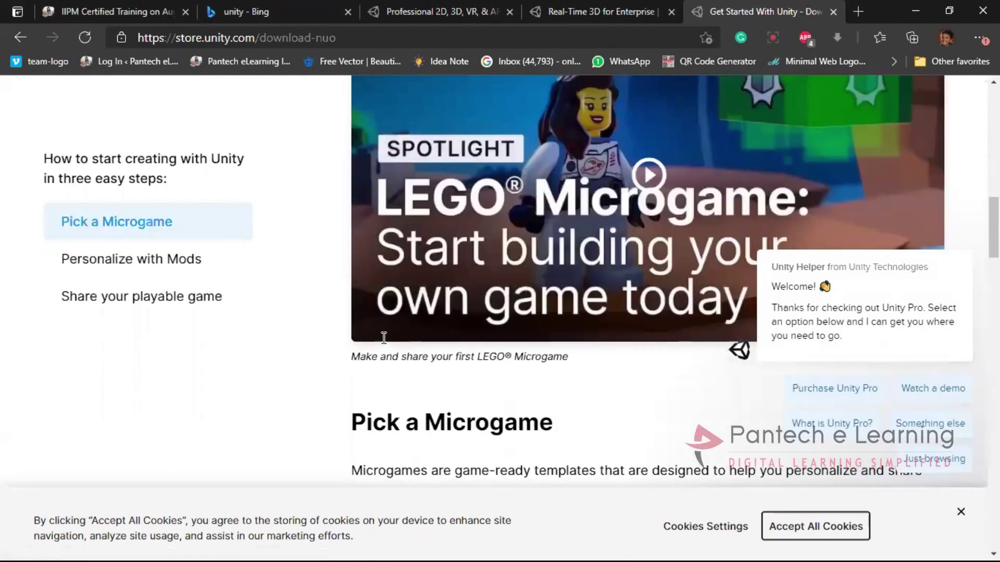
scroll(384, 345, "up", 4)
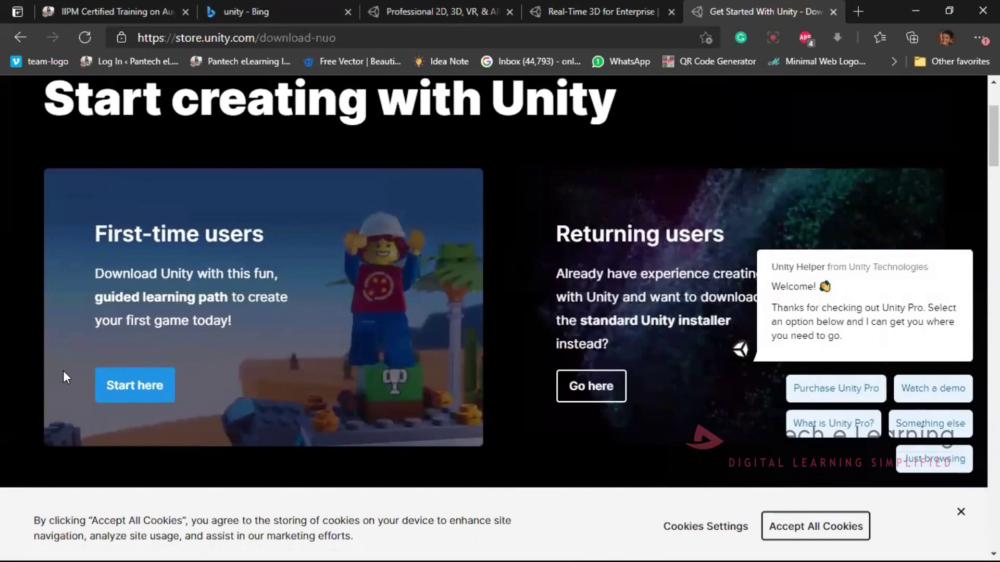
Read the download terms for first-time users and dismiss them without agreeing.
left_click(123, 388)
scroll(664, 300, "down", 5)
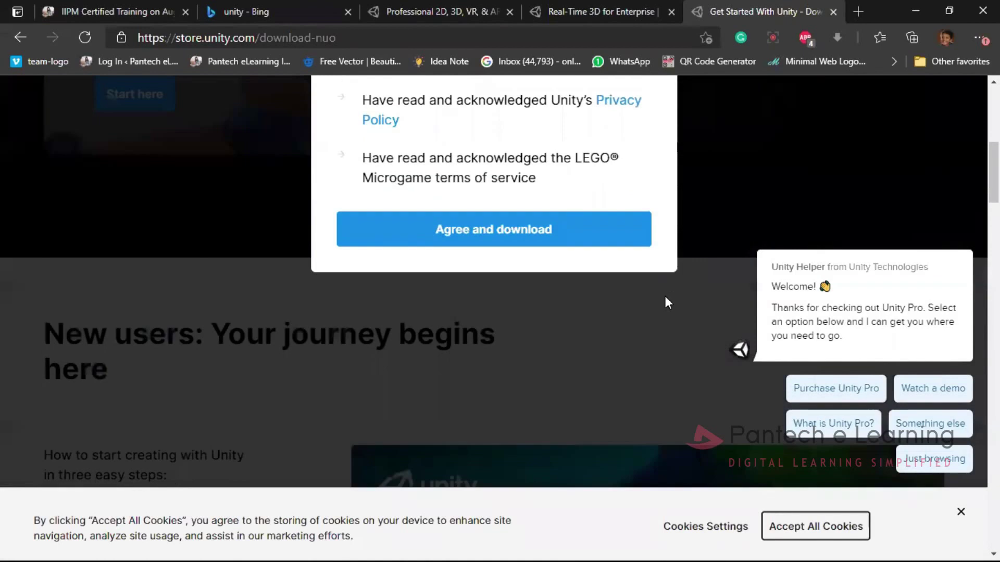
scroll(515, 269, "up", 5)
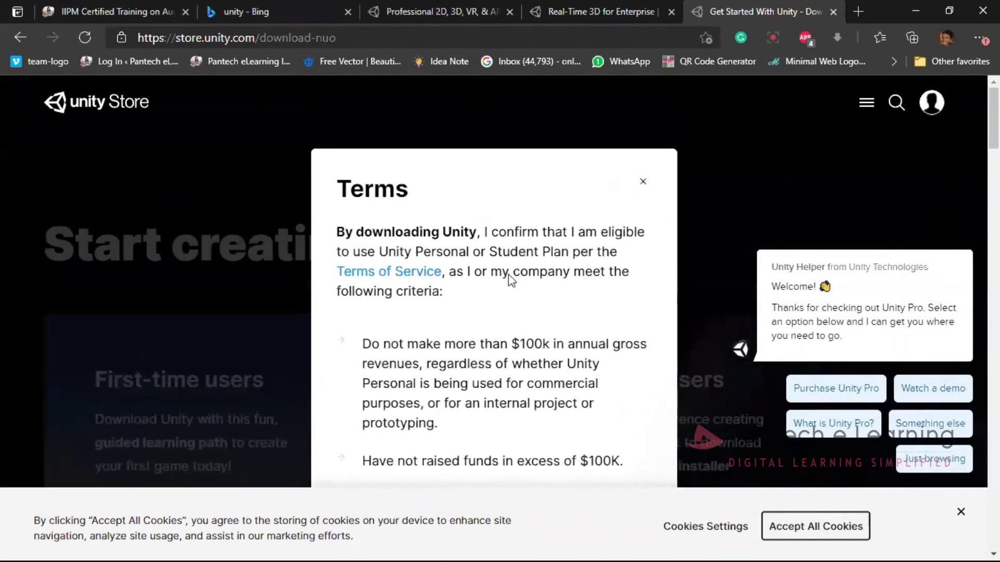
scroll(540, 312, "down", 1)
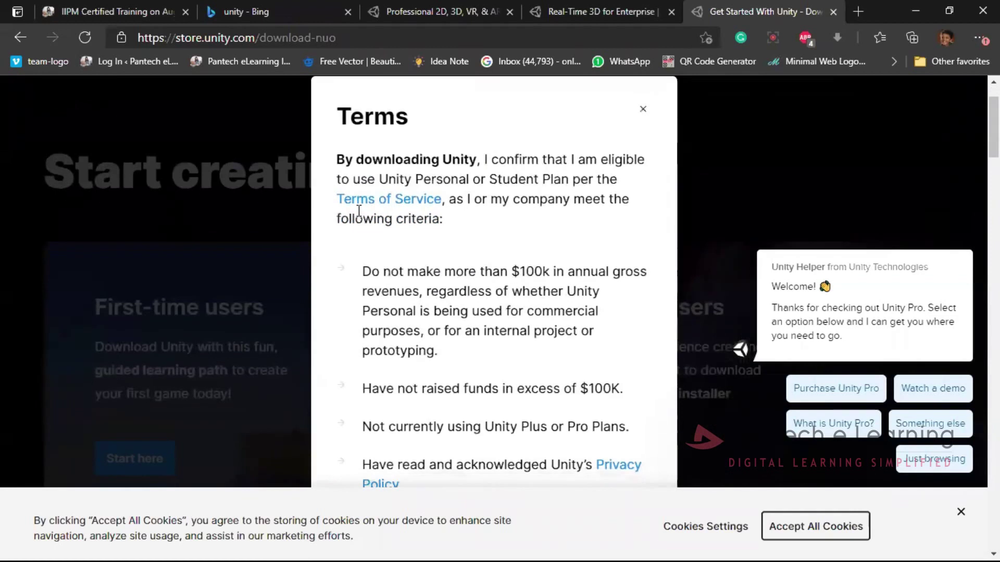
left_click(642, 109)
Go to the standard Unity installer page offered to returning users.
scroll(601, 209, "down", 3)
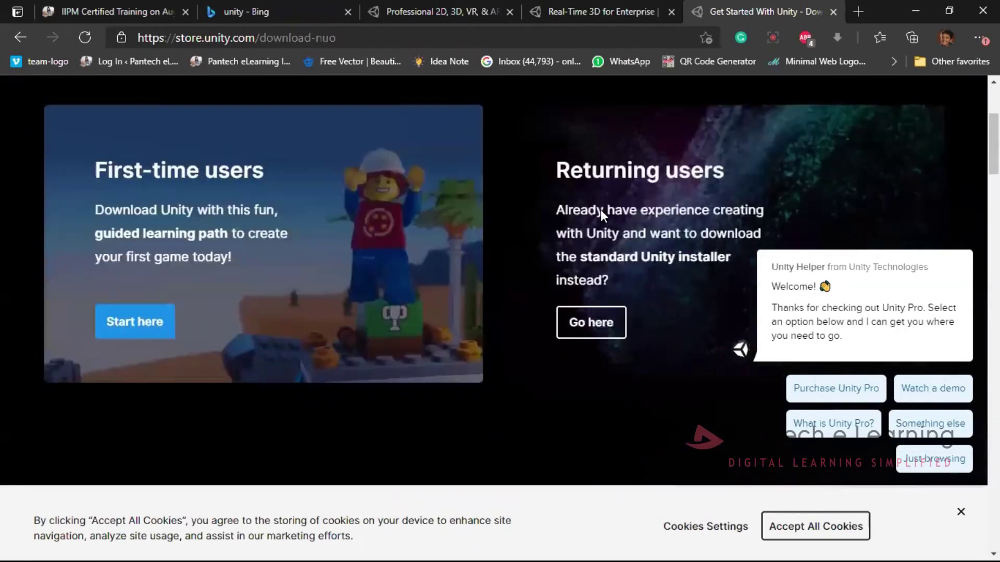
scroll(601, 209, "down", 1)
left_click(599, 241)
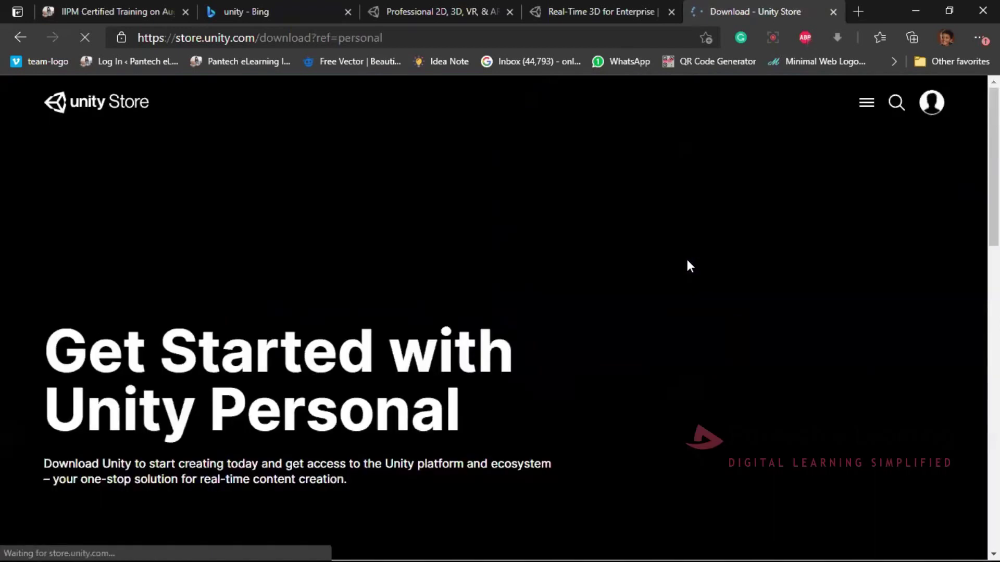
Review the Unity Personal download page and accept the eligibility terms to enable the Unity Hub download.
scroll(385, 249, "down", 10)
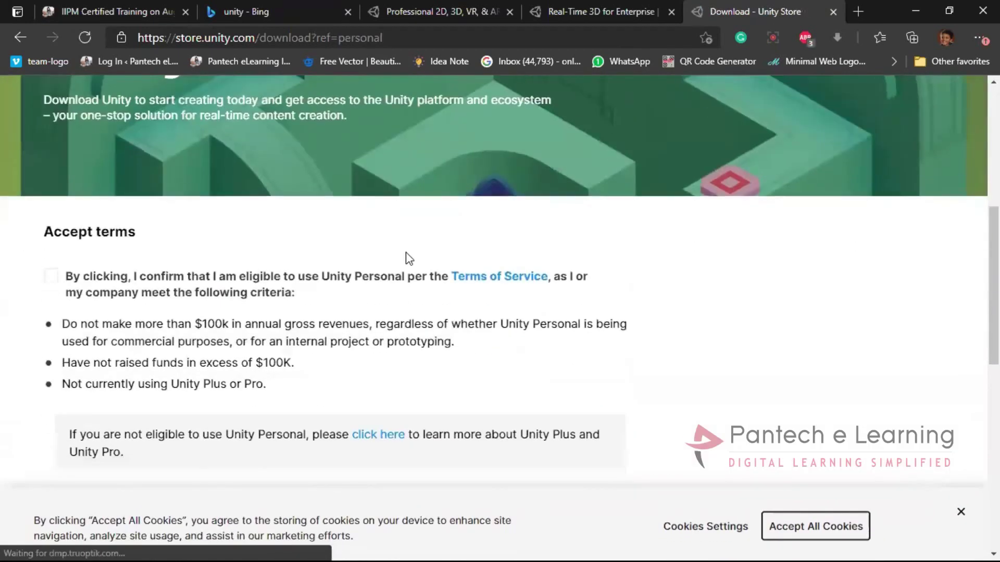
scroll(409, 259, "down", 4)
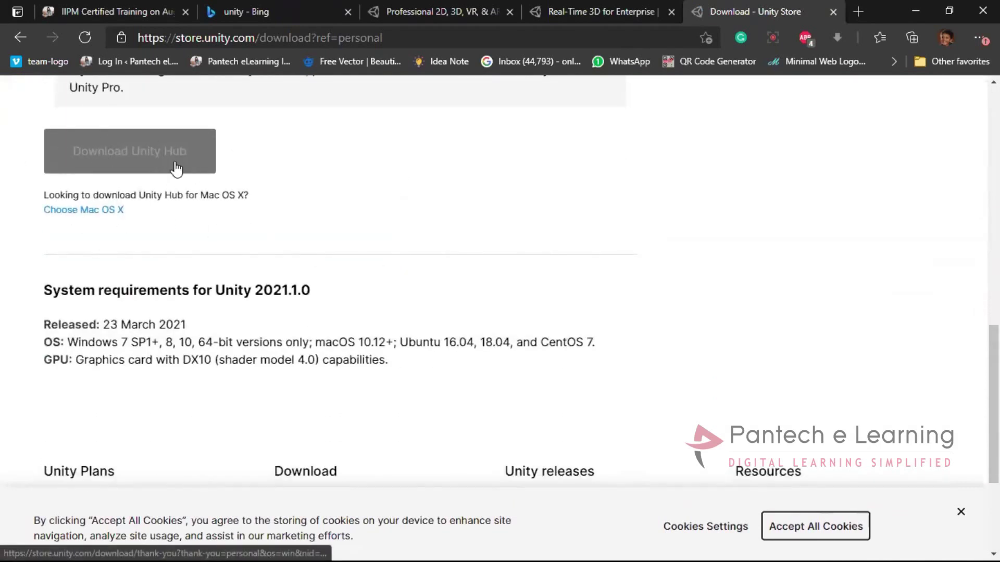
scroll(177, 168, "up", 6)
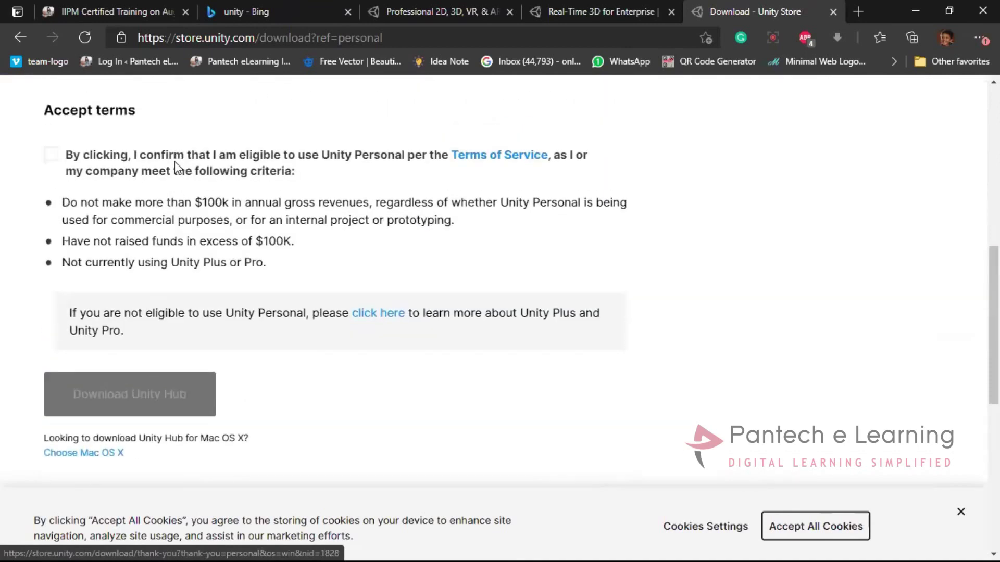
scroll(67, 279, "down", 1)
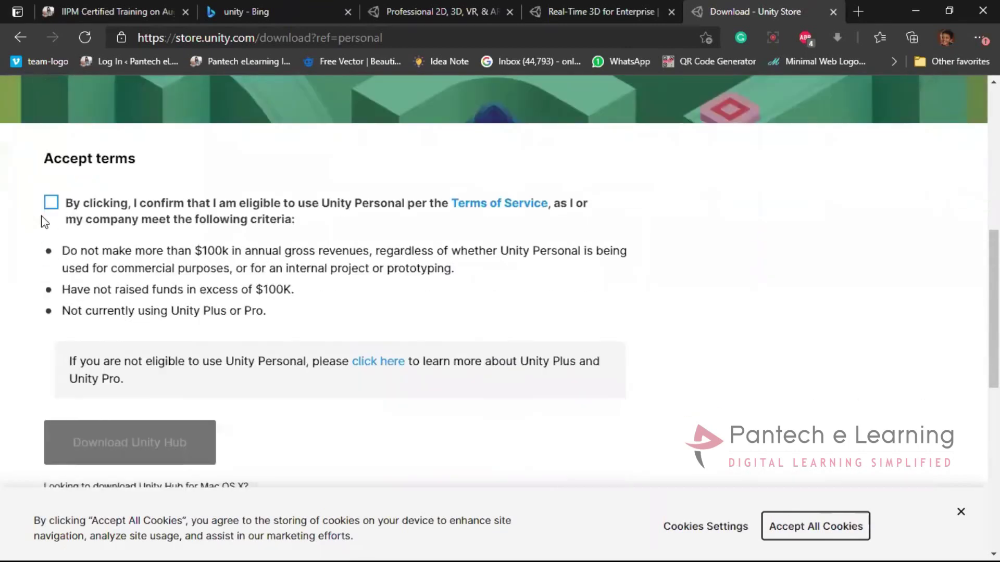
left_click(52, 203)
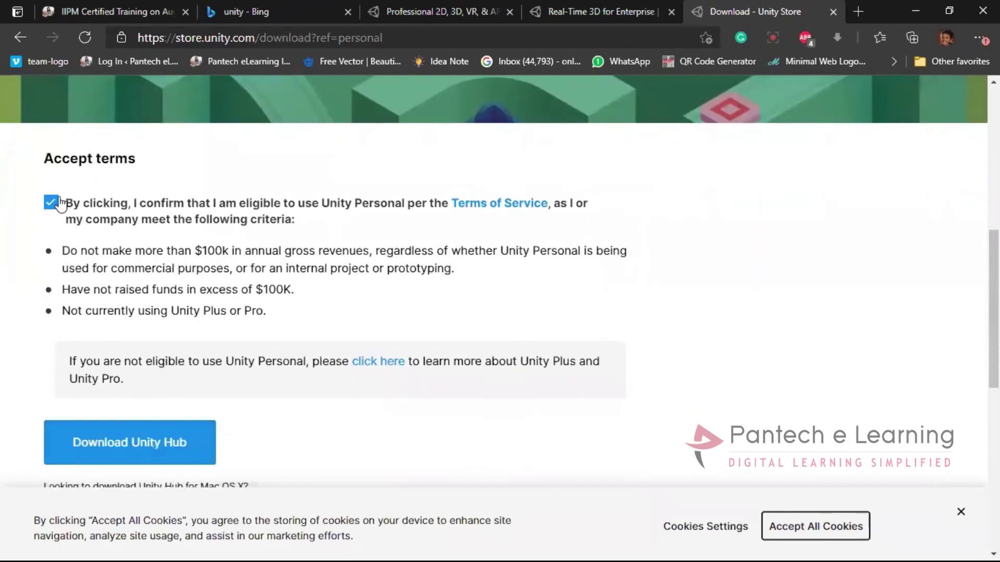
Minimize the browser, launch Unity Hub, and open its General preferences.
left_click(908, 5)
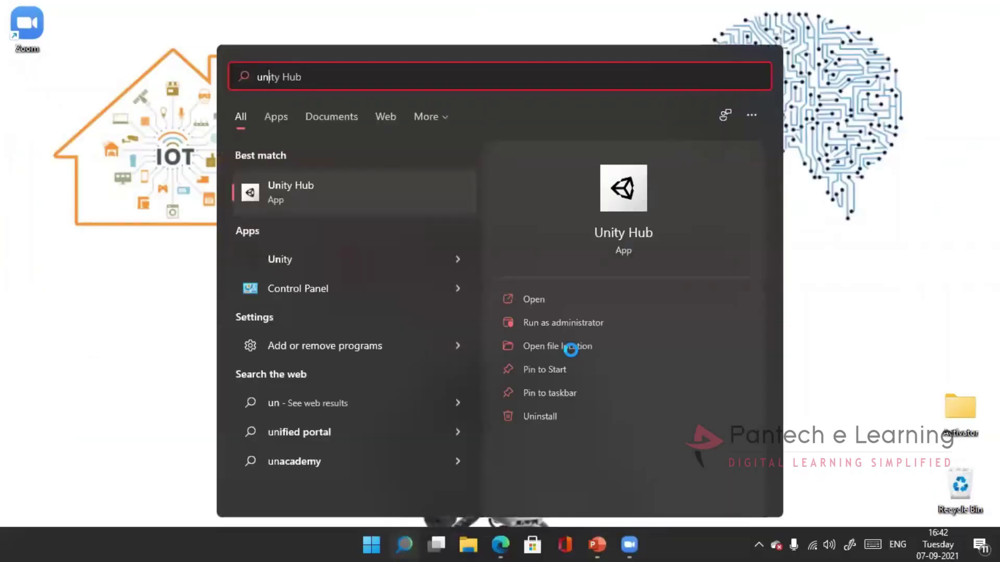
left_click(281, 190)
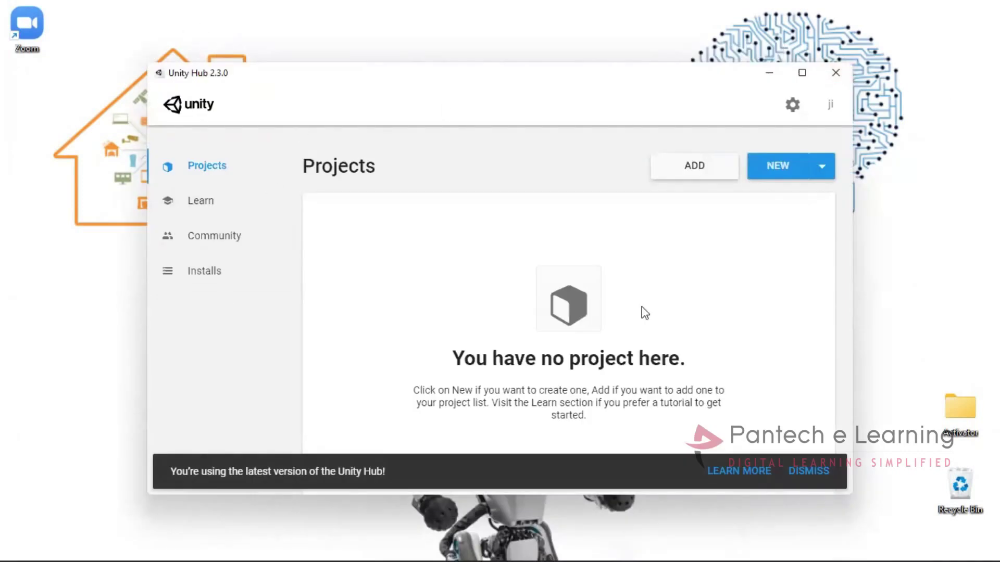
left_click(829, 109)
left_click(793, 107)
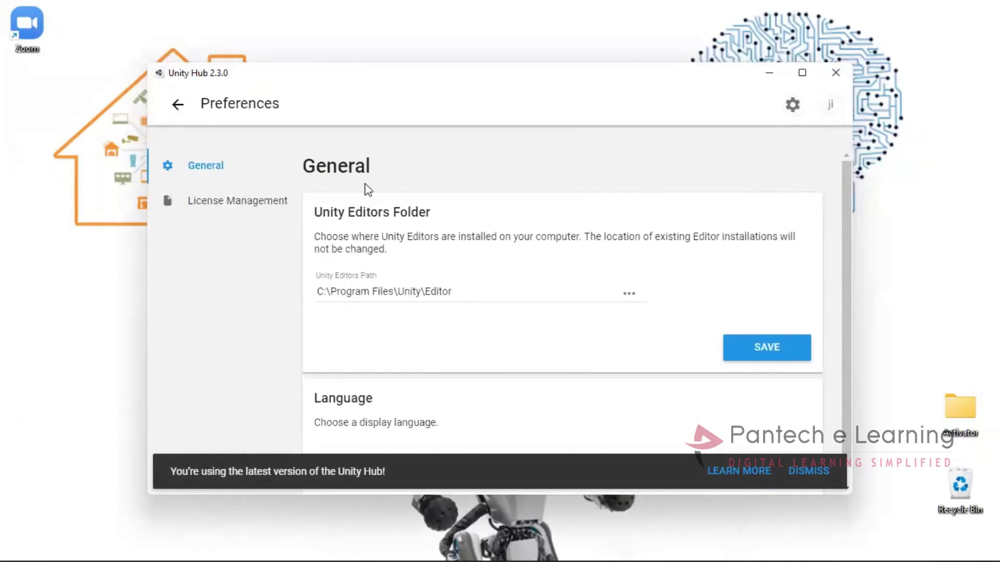
Leave the preferences and look through the Learn projects and the Community resources.
left_click(180, 107)
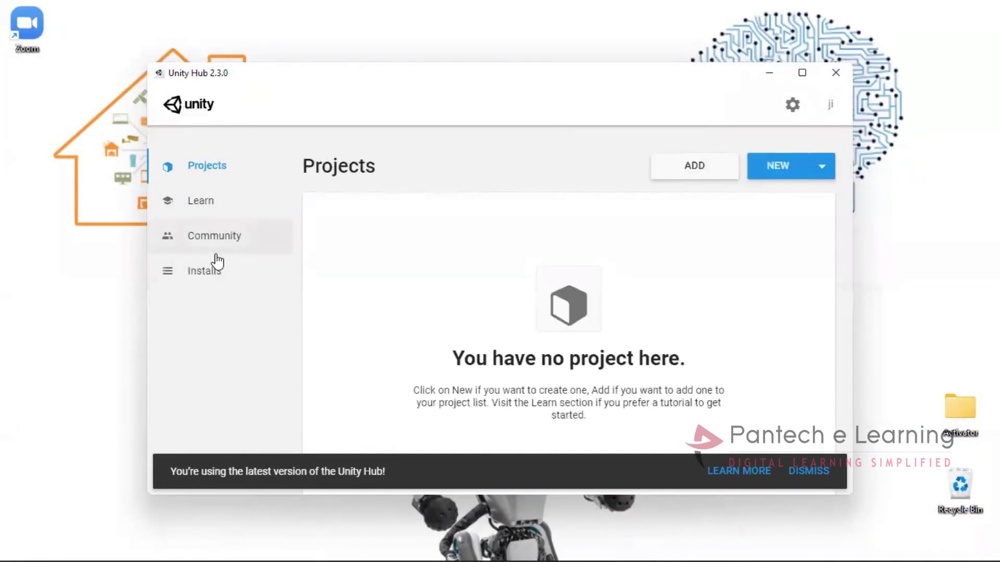
left_click(218, 205)
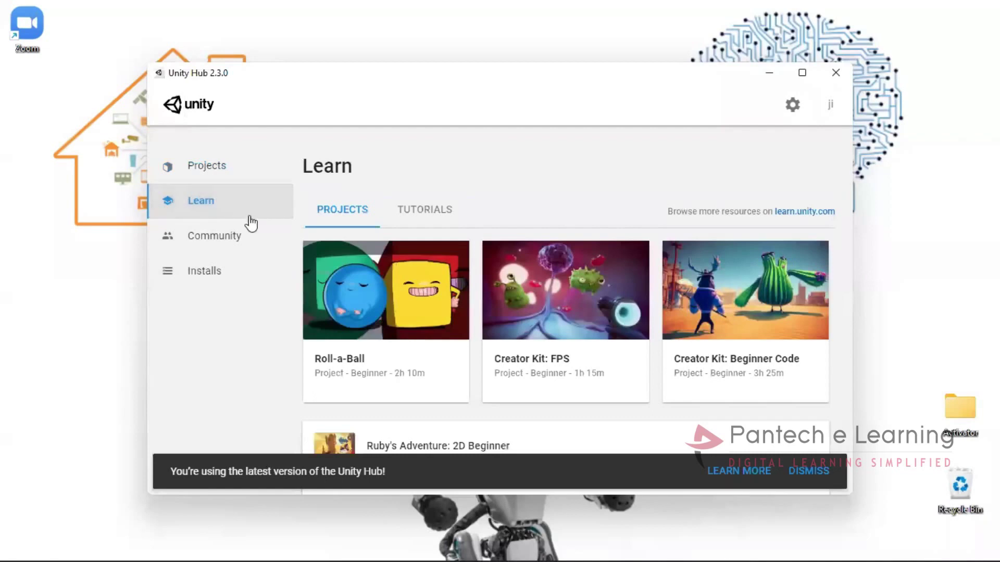
scroll(519, 317, "down", 7)
scroll(521, 316, "up", 1)
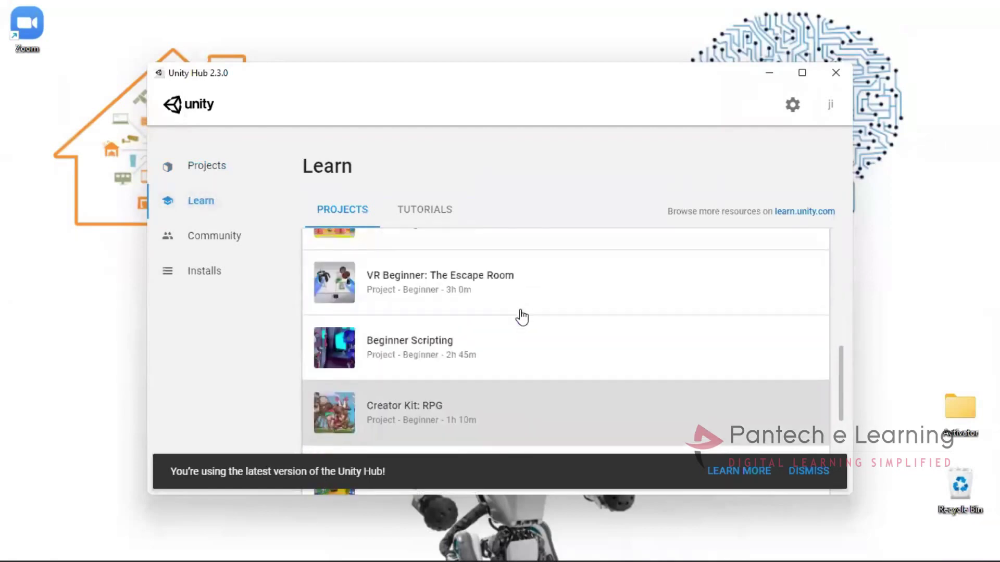
scroll(521, 316, "up", 1)
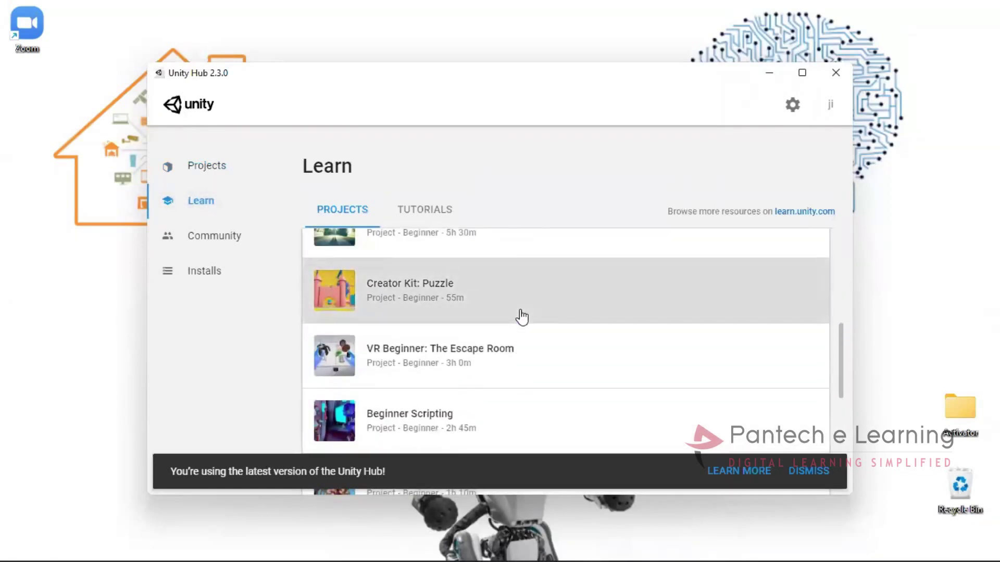
left_click(223, 240)
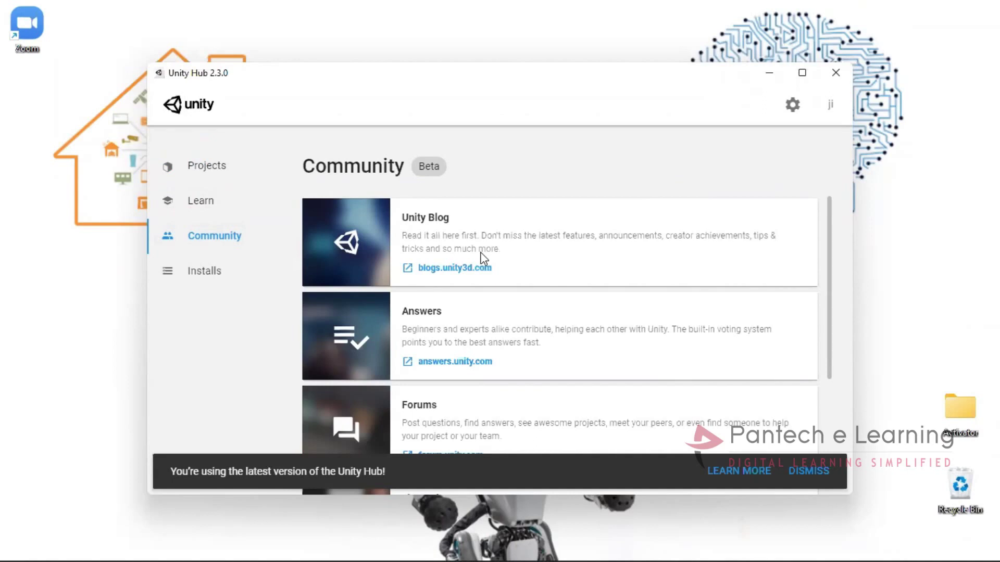
Open the list of modules that can be added to the installed Unity 2020.3.17f1 editor.
left_click(242, 283)
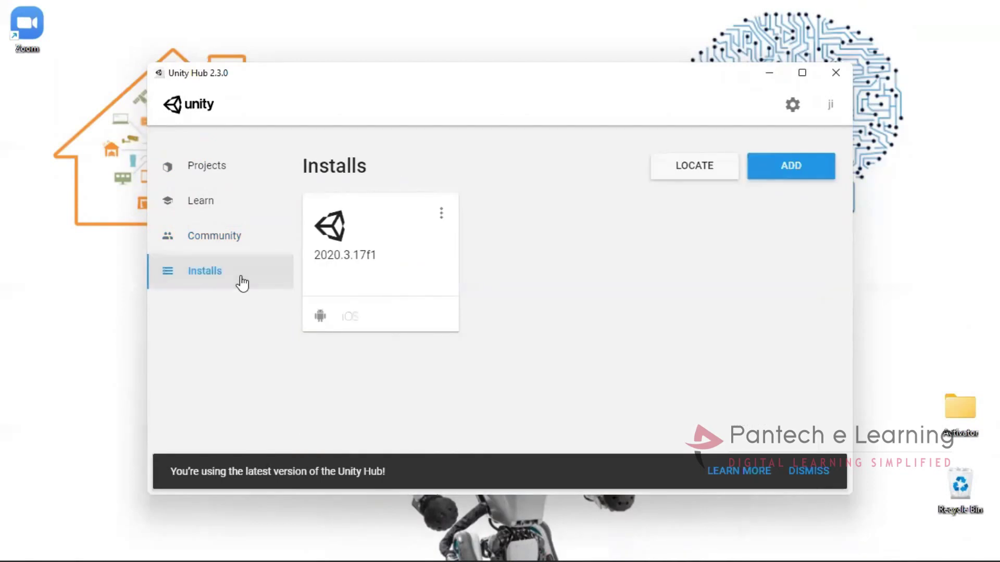
mouse_move(326, 256)
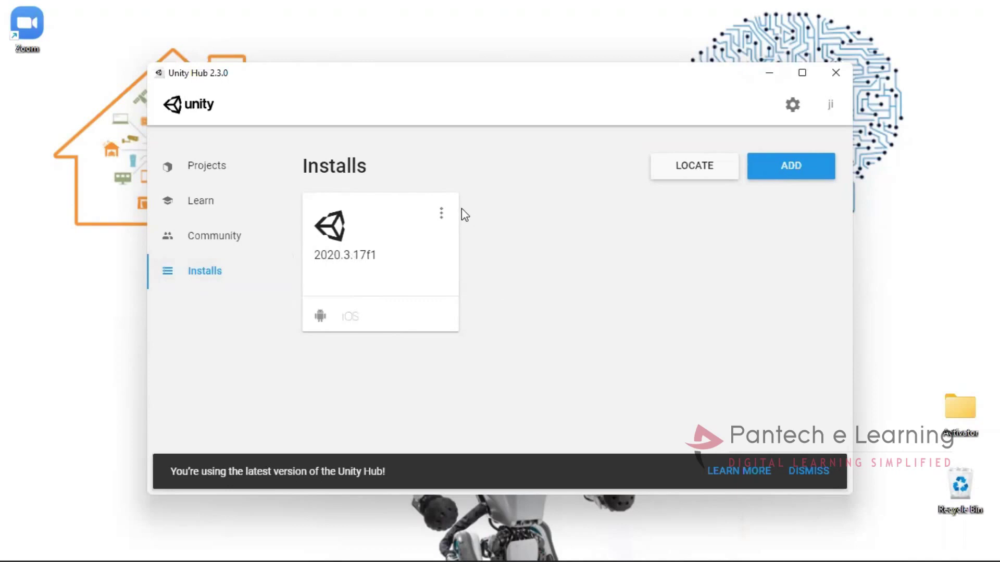
left_click(442, 215)
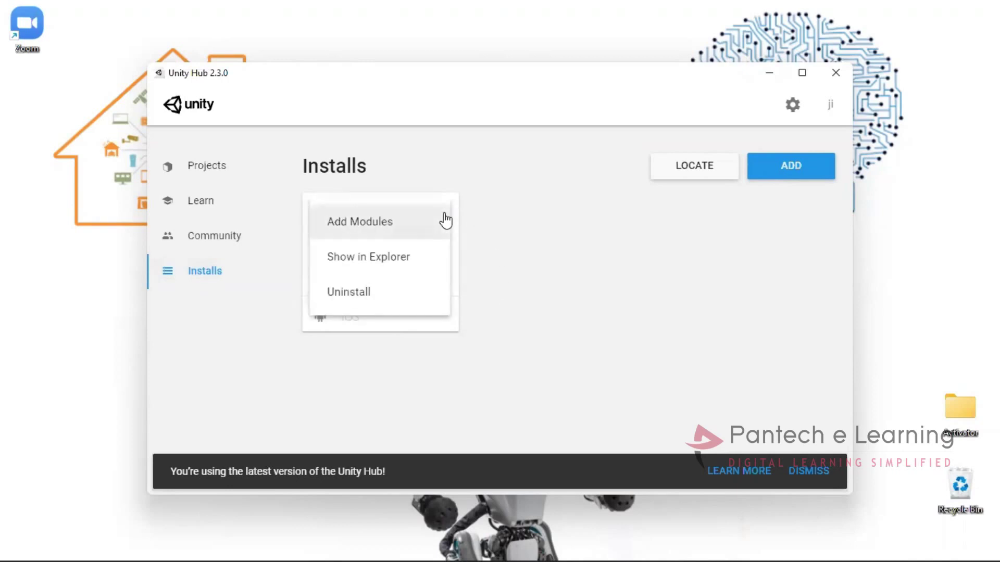
left_click(415, 223)
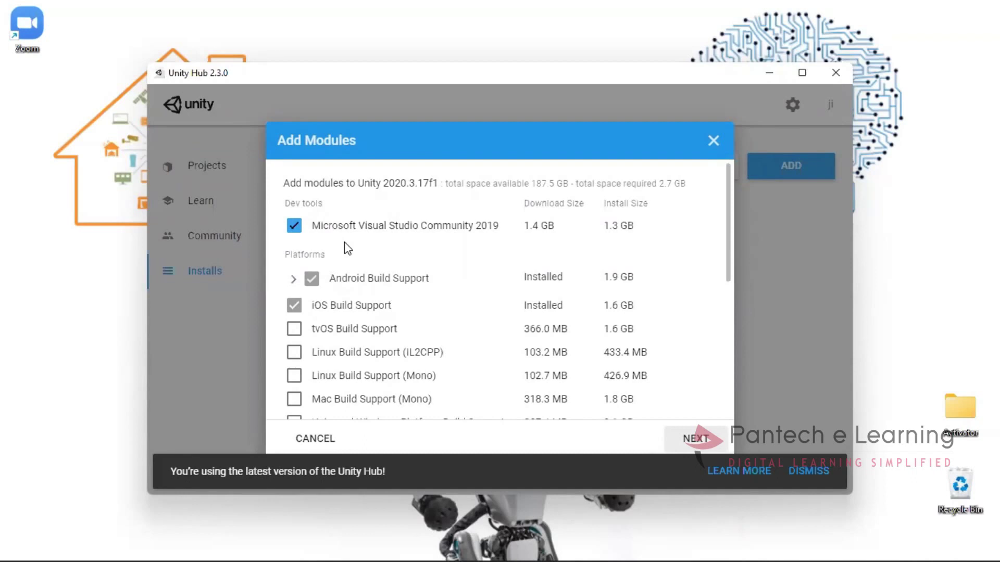
scroll(348, 249, "down", 1)
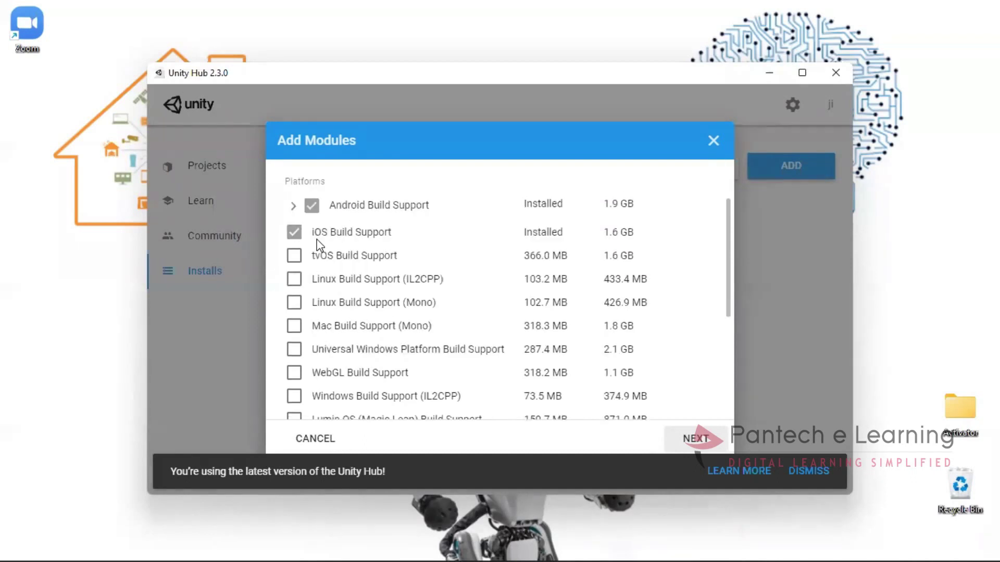
Select Android SDK & NDK Tools and OpenJDK under Android Build Support and review the remaining modules.
left_click(294, 207)
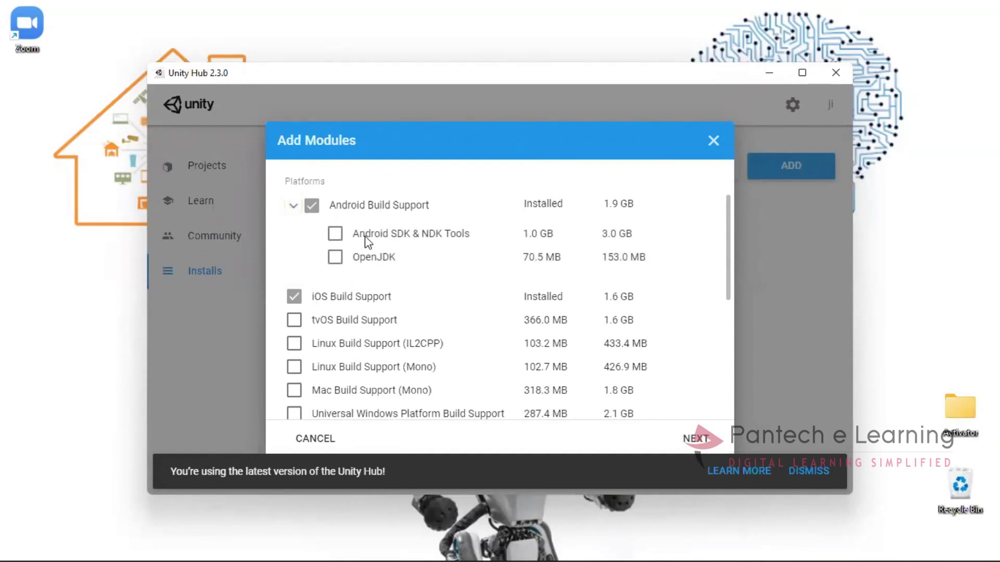
left_click(335, 233)
left_click(335, 257)
scroll(325, 310, "down", 2)
scroll(324, 311, "down", 2)
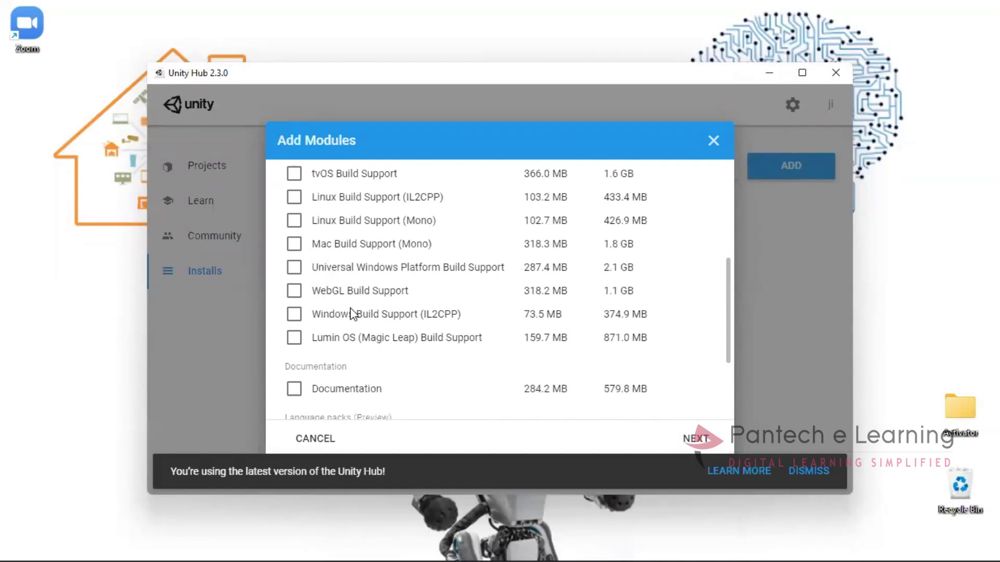
scroll(367, 279, "down", 3)
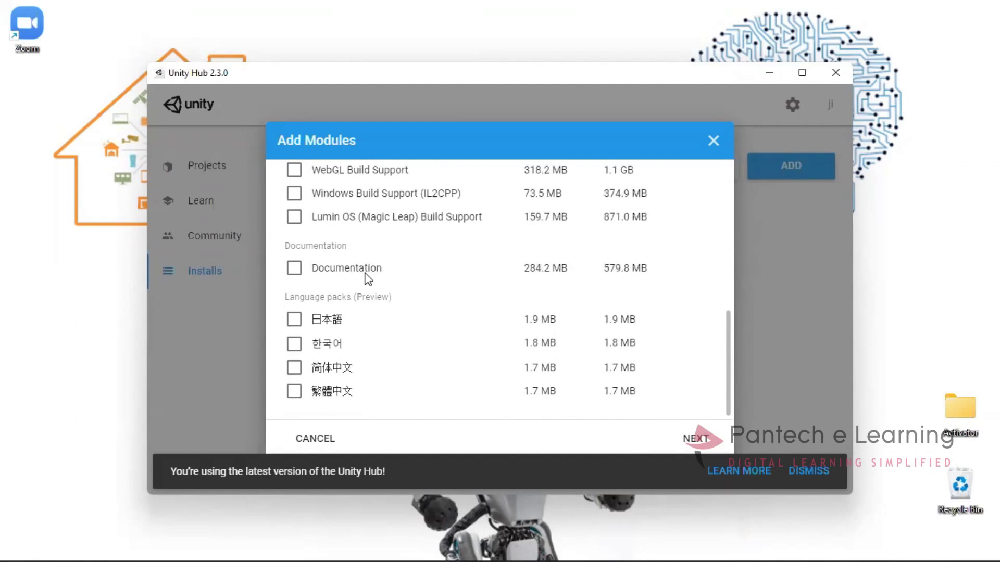
scroll(367, 279, "up", 8)
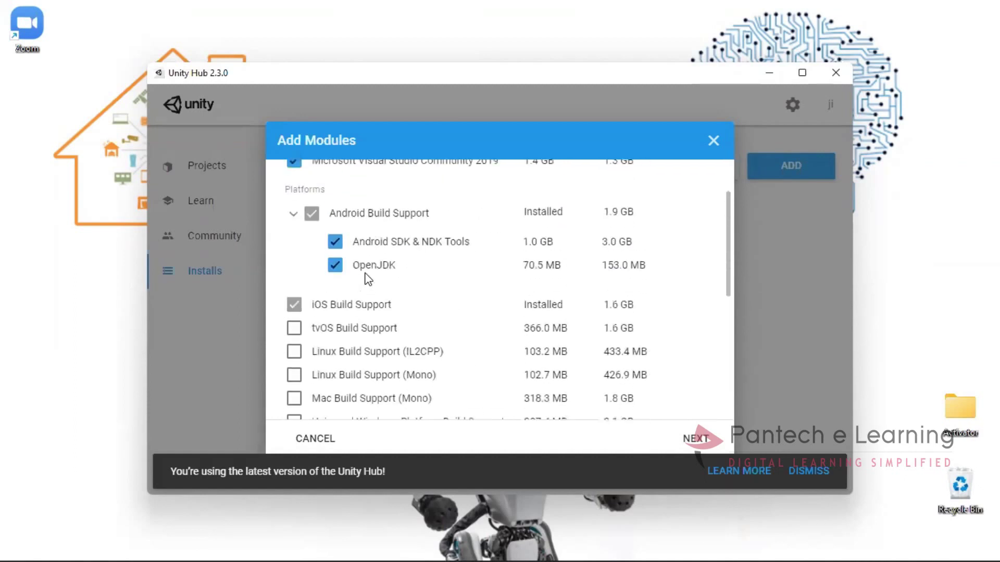
Back out of the Visual Studio 2019 licence terms and deselect Microsoft Visual Studio Community 2019.
left_click(696, 439)
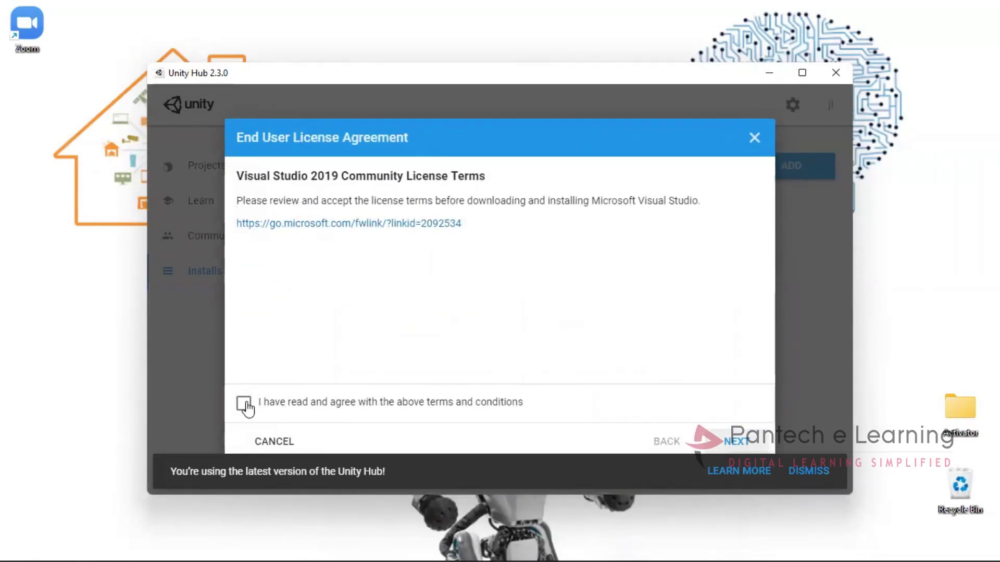
left_click(284, 443)
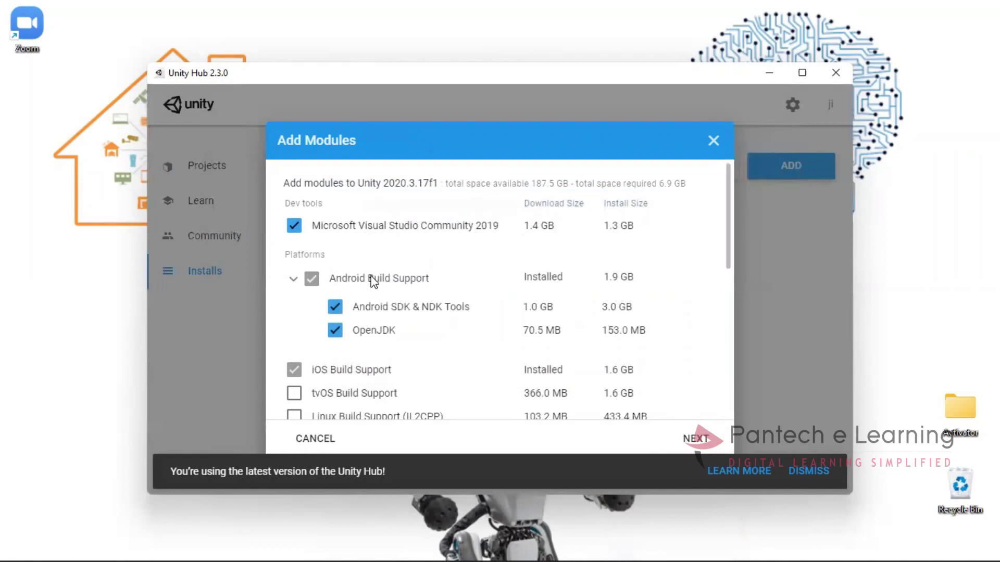
left_click(296, 229)
scroll(350, 371, "down", 5)
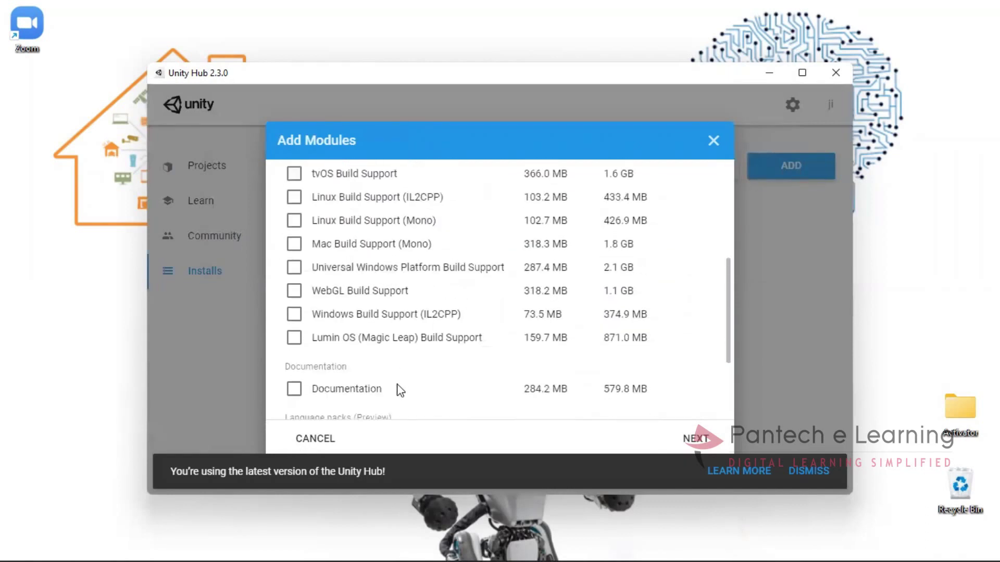
Accept the Android SDK and NDK licence terms and start installing the selected modules.
left_click(683, 439)
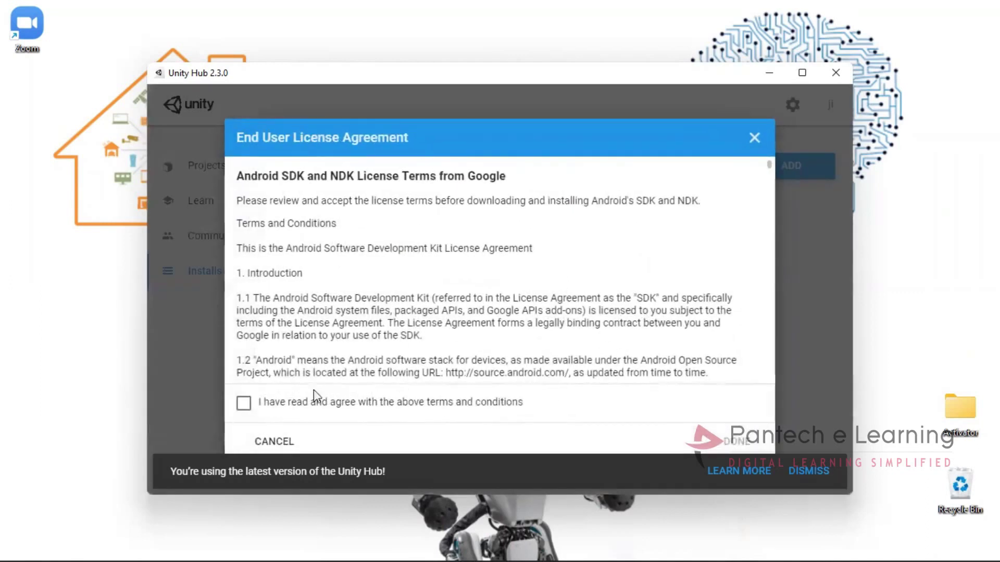
left_click(243, 403)
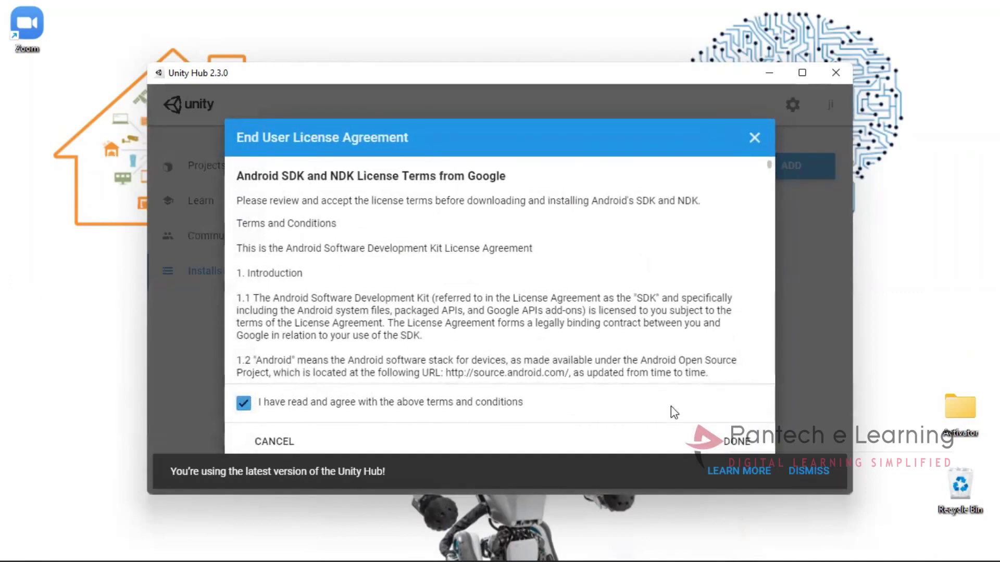
left_click(715, 441)
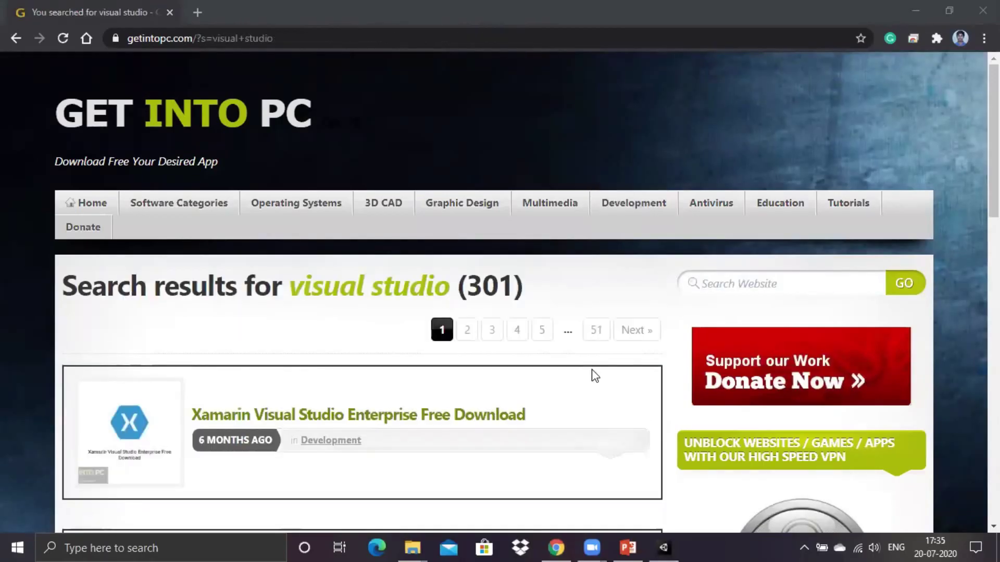
Find Visual Studio 2019 Free Download in the Get Into PC search results in the browser and open its page.
scroll(353, 432, "down", 5)
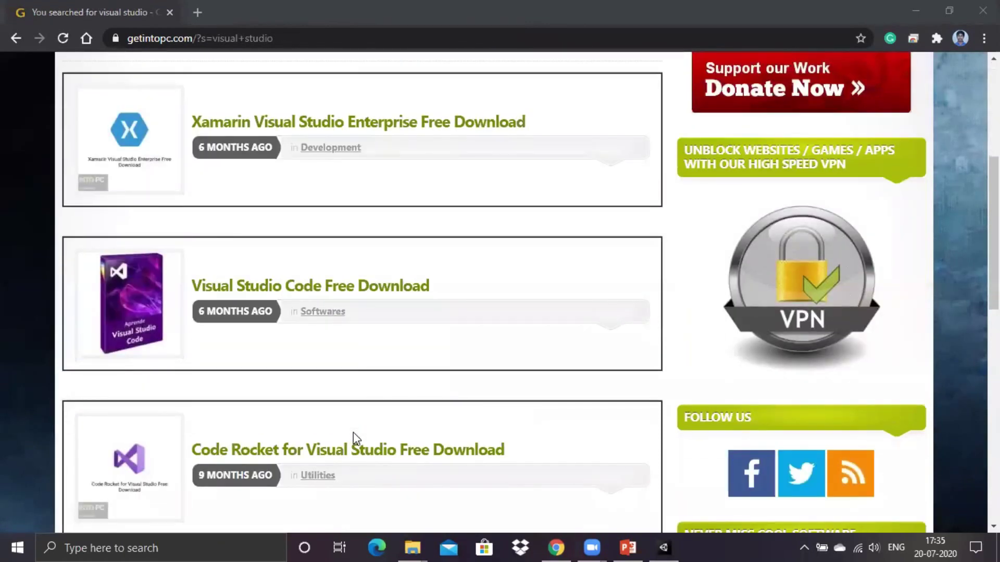
scroll(353, 432, "down", 4)
scroll(353, 433, "down", 3)
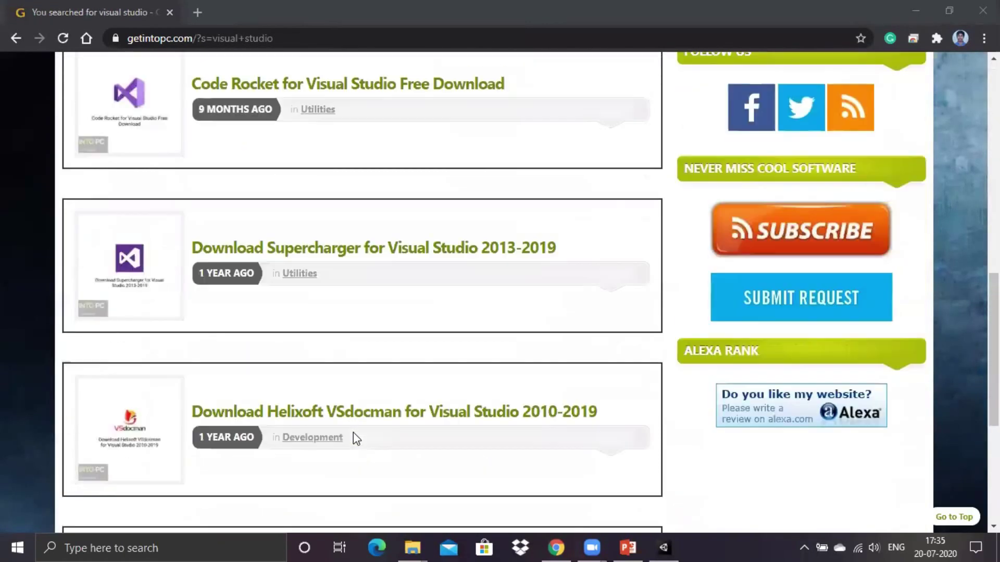
scroll(353, 433, "down", 5)
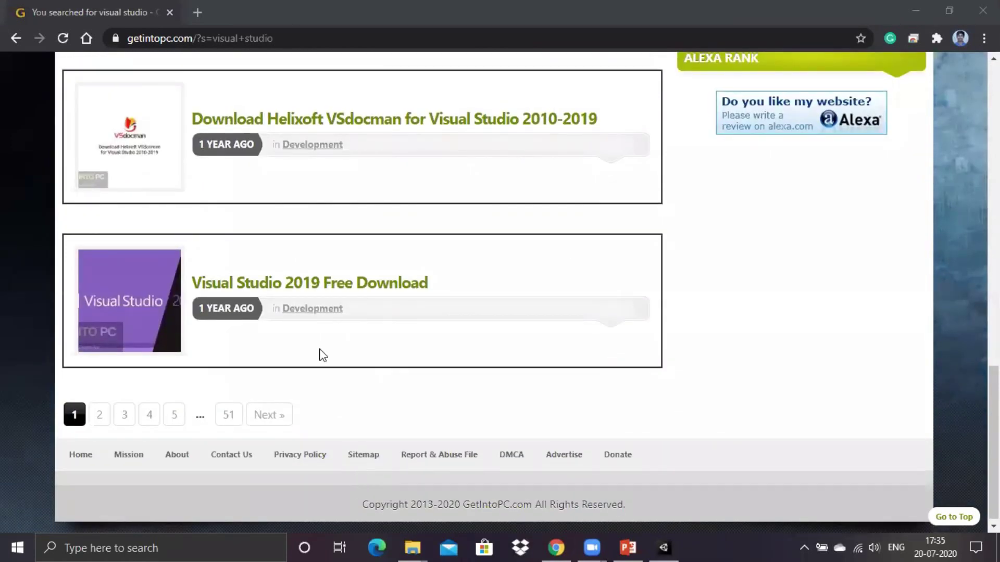
left_click(275, 284)
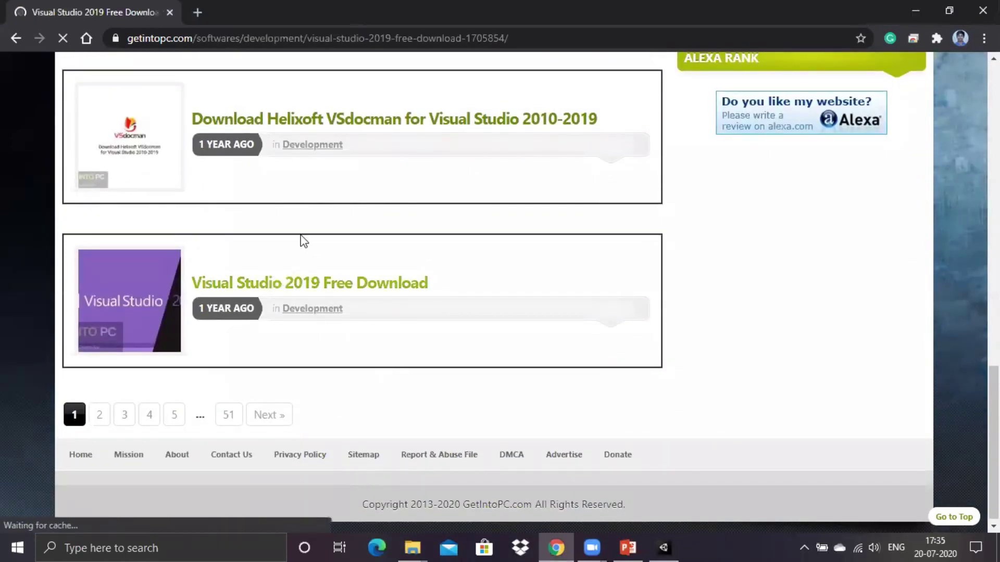
Read the Visual Studio 2019 description and technical setup details on the download page.
scroll(300, 328, "down", 15)
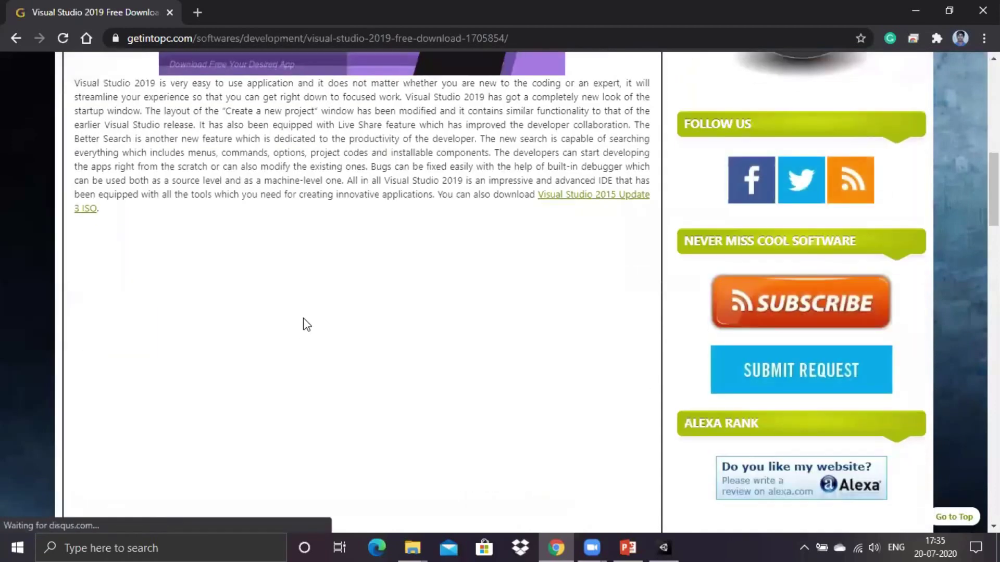
scroll(309, 318, "down", 8)
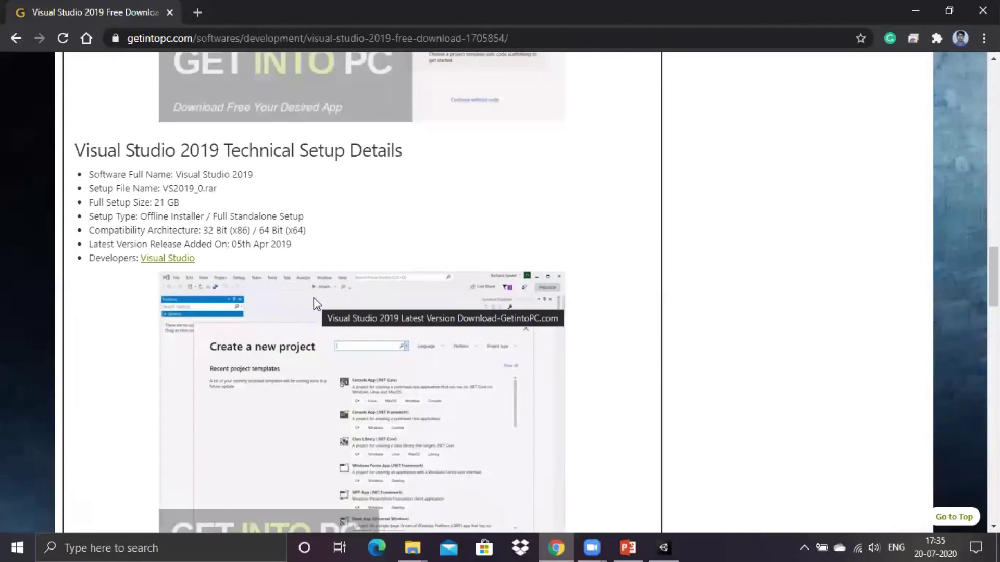
scroll(313, 300, "down", 7)
scroll(314, 298, "down", 3)
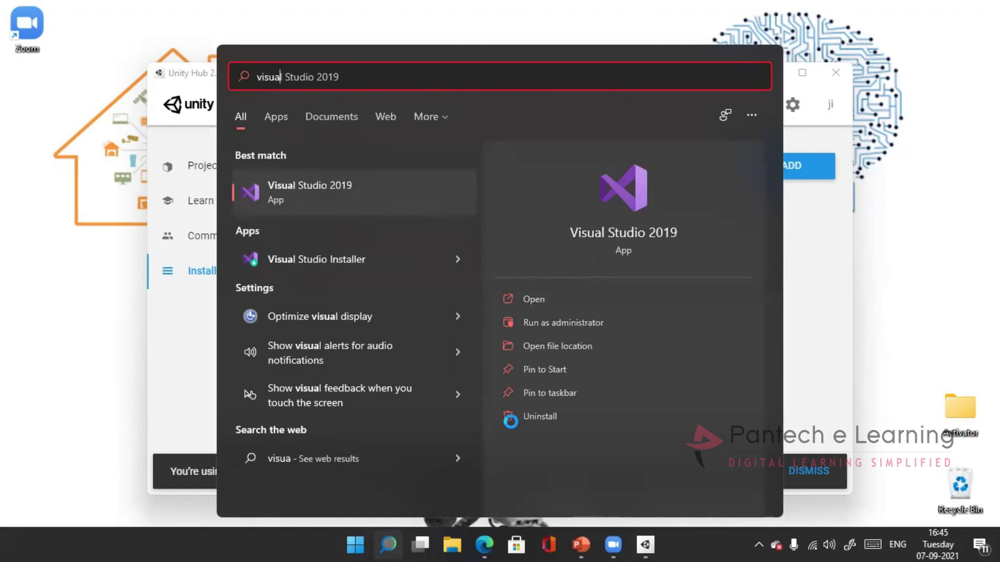
Launch Visual Studio 2019 and sign in.
key("Return")
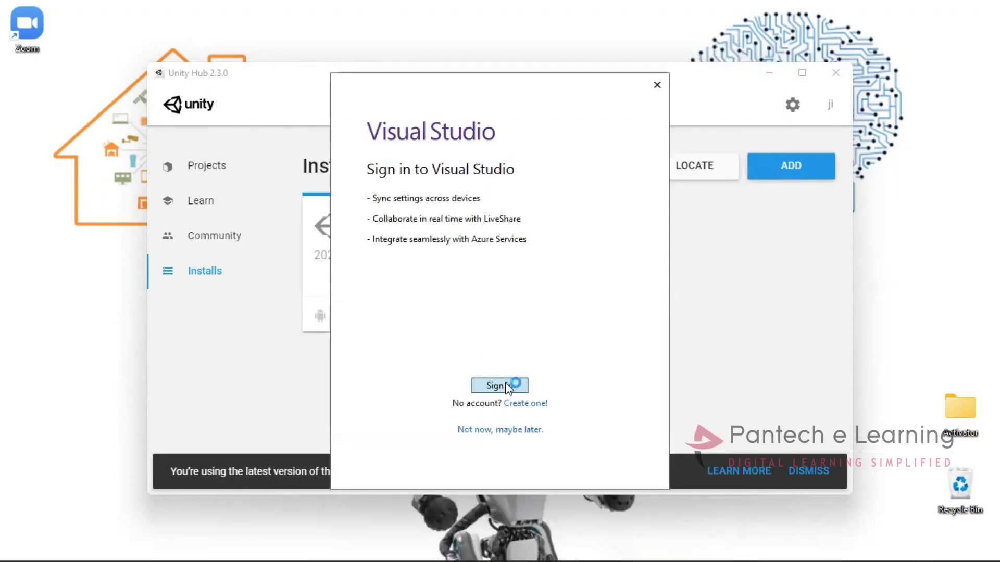
left_click(499, 386)
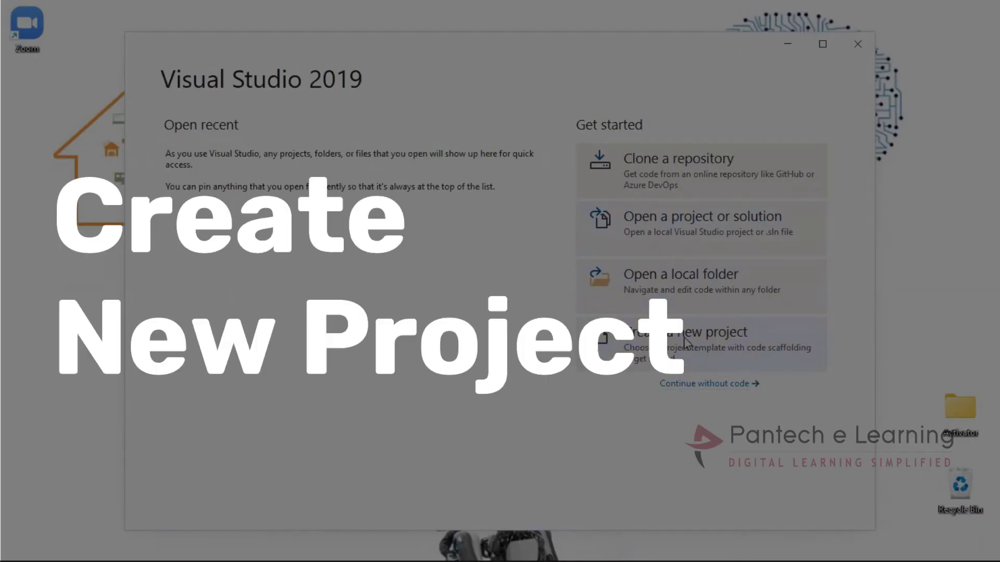
Examine the templates offered for a new project, and close Visual Studio without creating one.
left_click(685, 344)
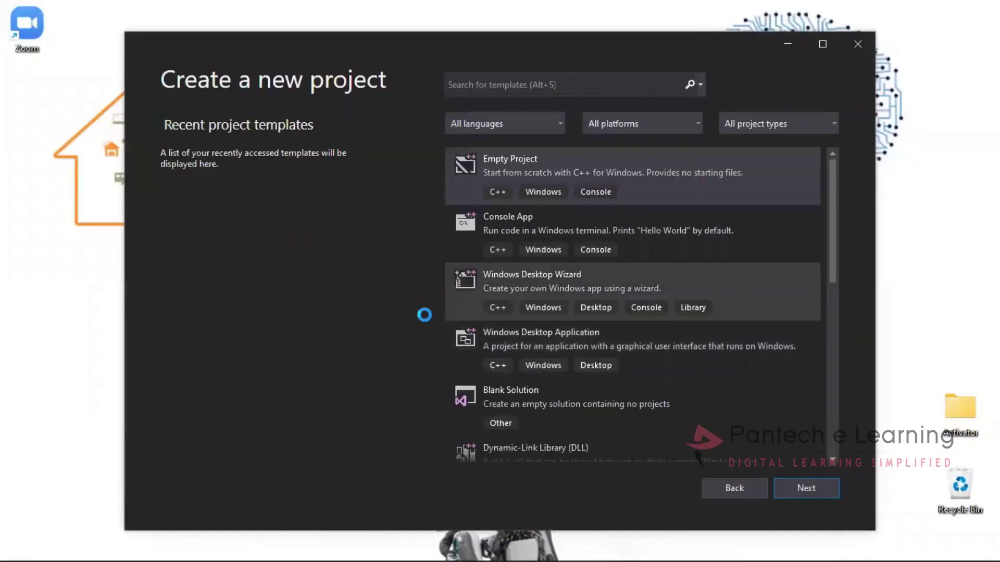
scroll(561, 276, "down", 3)
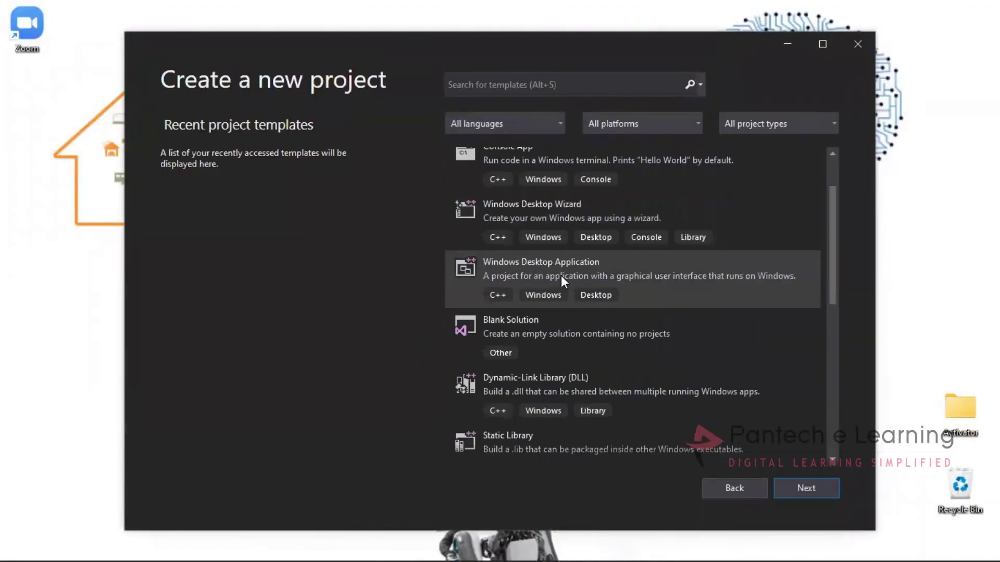
scroll(543, 400, "down", 2)
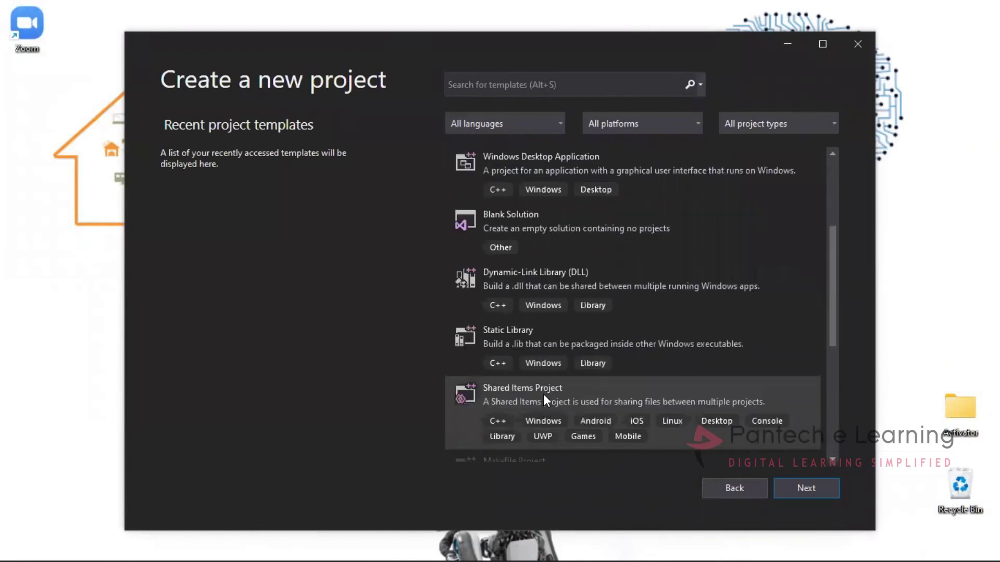
scroll(544, 400, "down", 3)
scroll(545, 400, "up", 2)
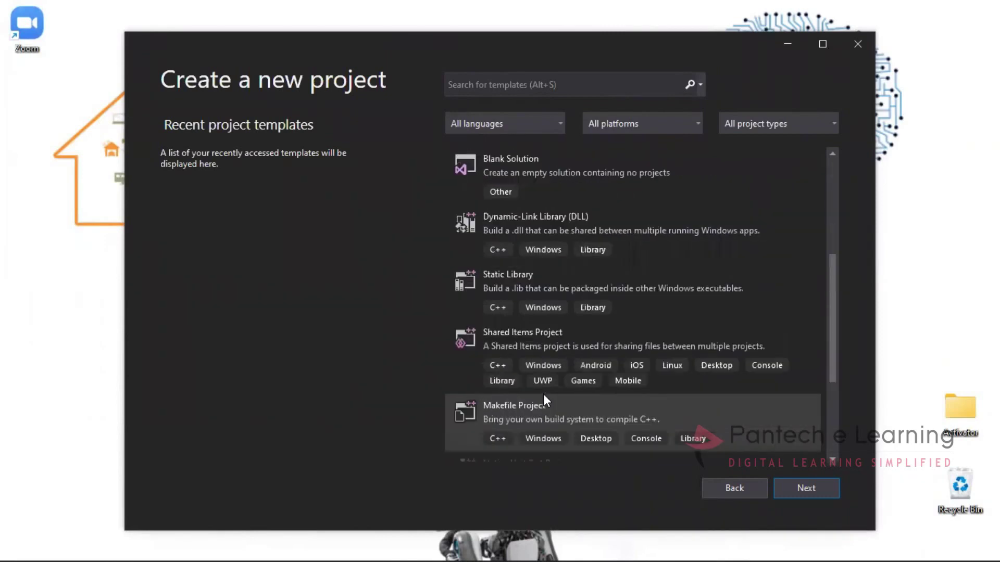
scroll(544, 400, "up", 4)
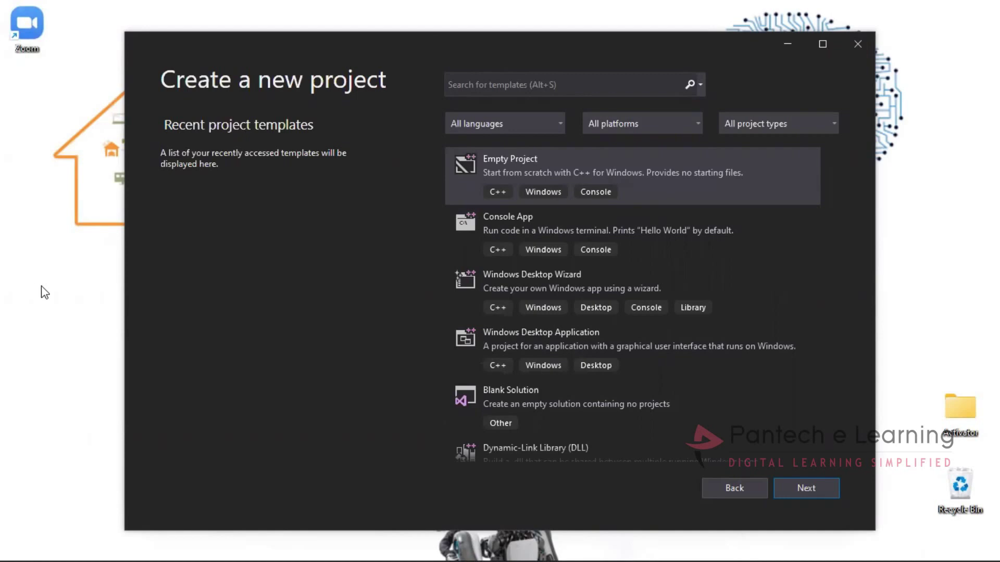
left_click(868, 44)
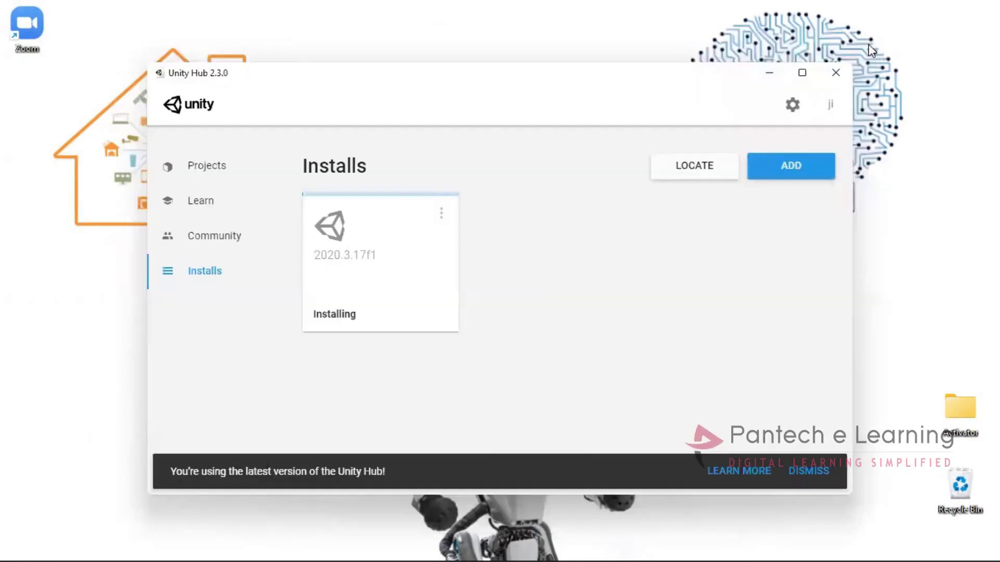
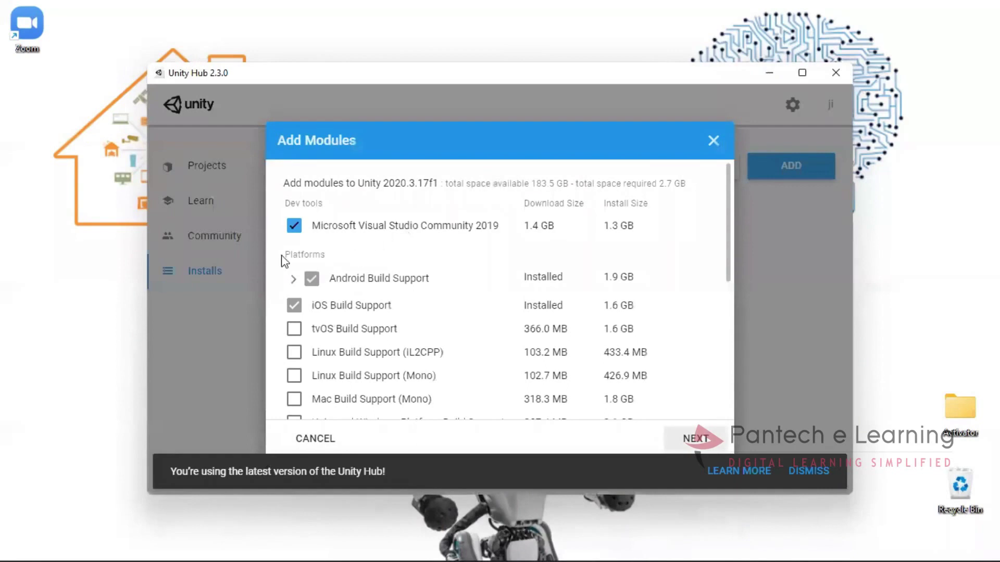
Check the submodules under Android Build Support for the 2020.3.17f1 editor, and close the module list without adding any.
left_click(293, 279)
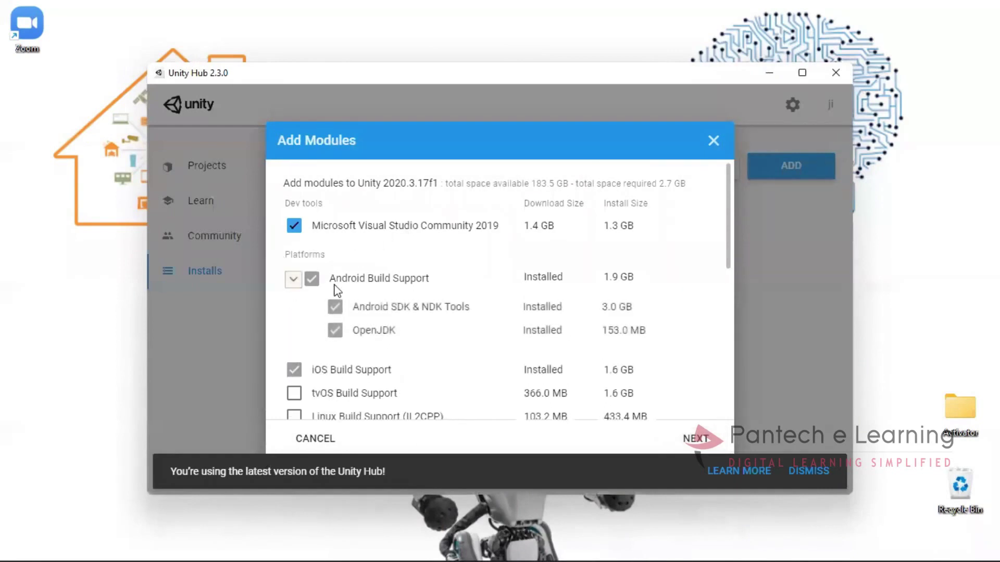
left_click(710, 142)
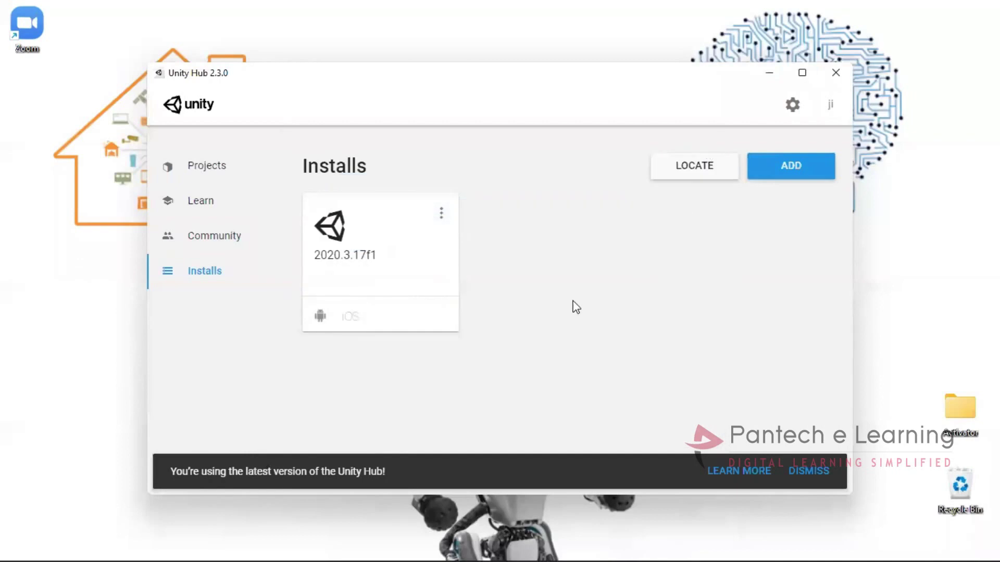
Create a new 3D project named mark with Unity 2020.3.17f1.
left_click(208, 169)
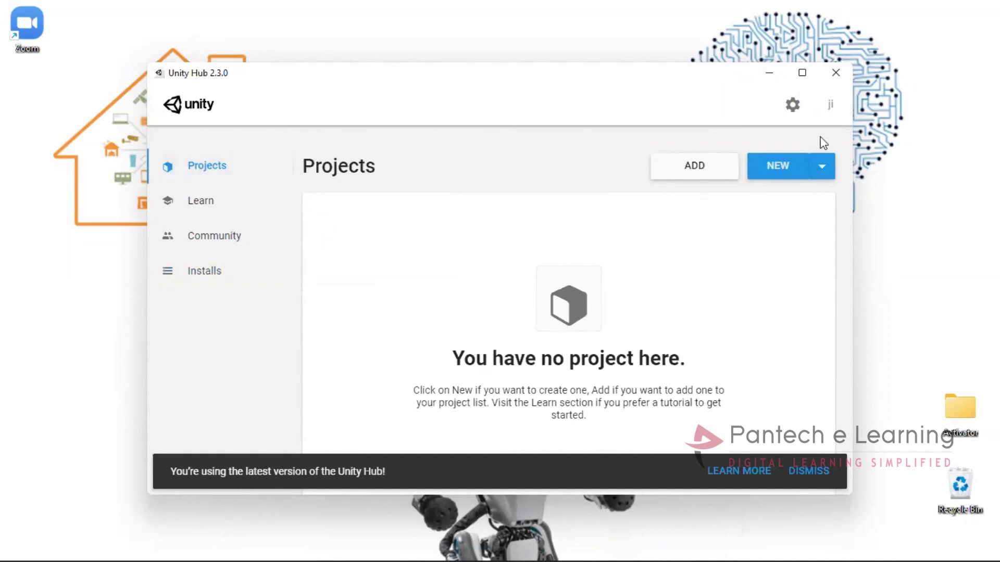
left_click(822, 167)
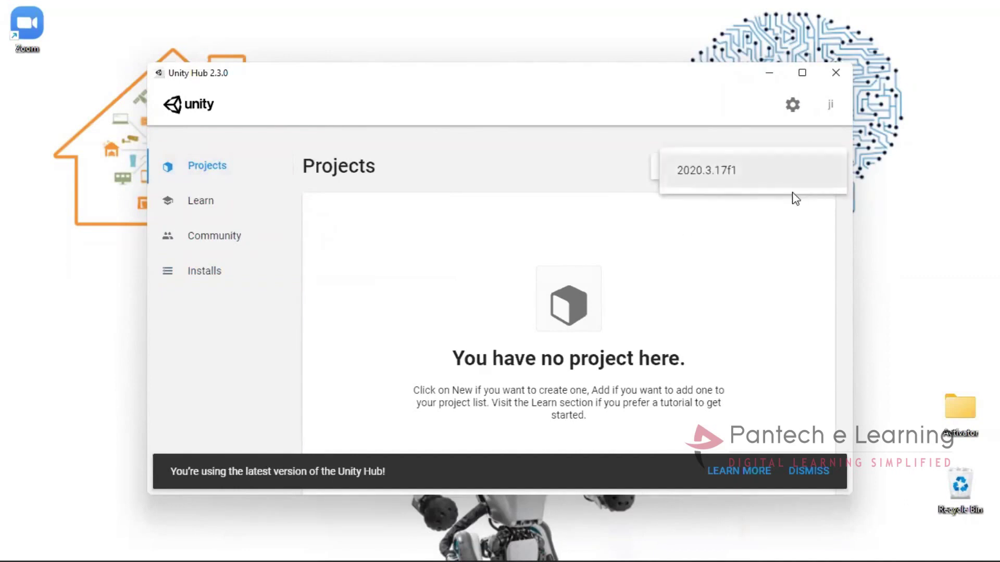
left_click(775, 172)
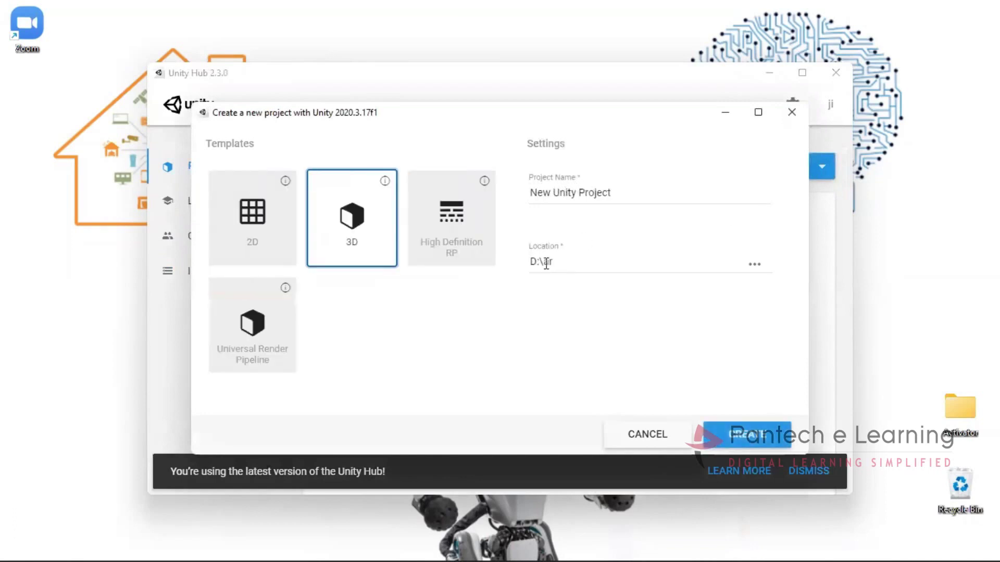
left_click(628, 188)
key("ctrl+a")
type("mark")
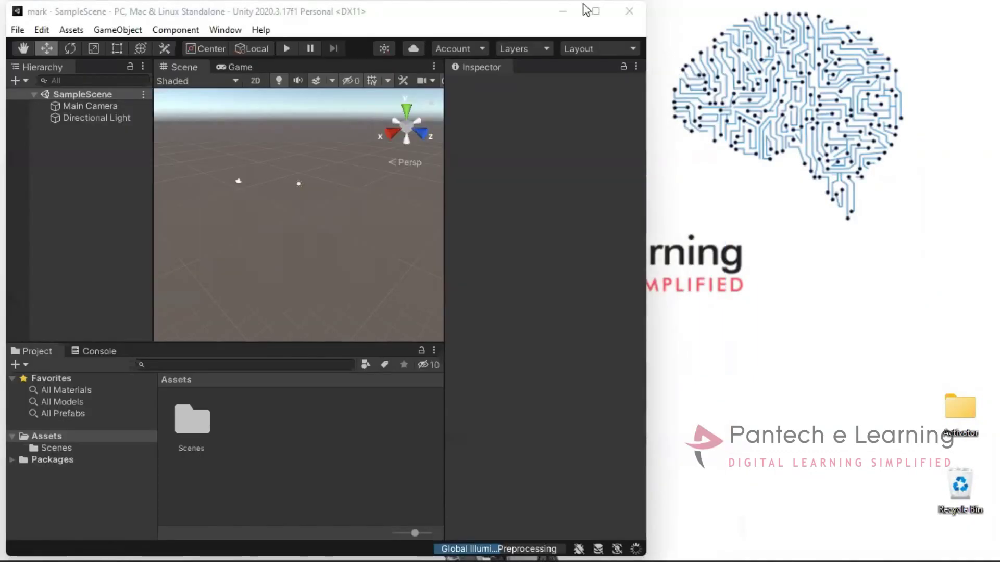
Maximize the Unity editor window and narrow the Hierarchy to give the Scene view more width.
left_click(596, 11)
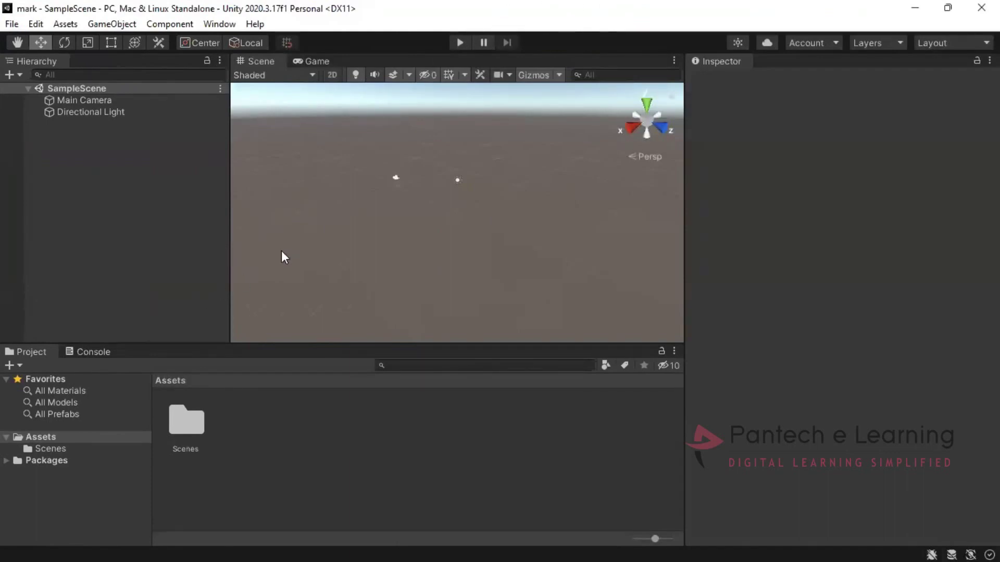
left_click_drag(230, 237, 127, 237)
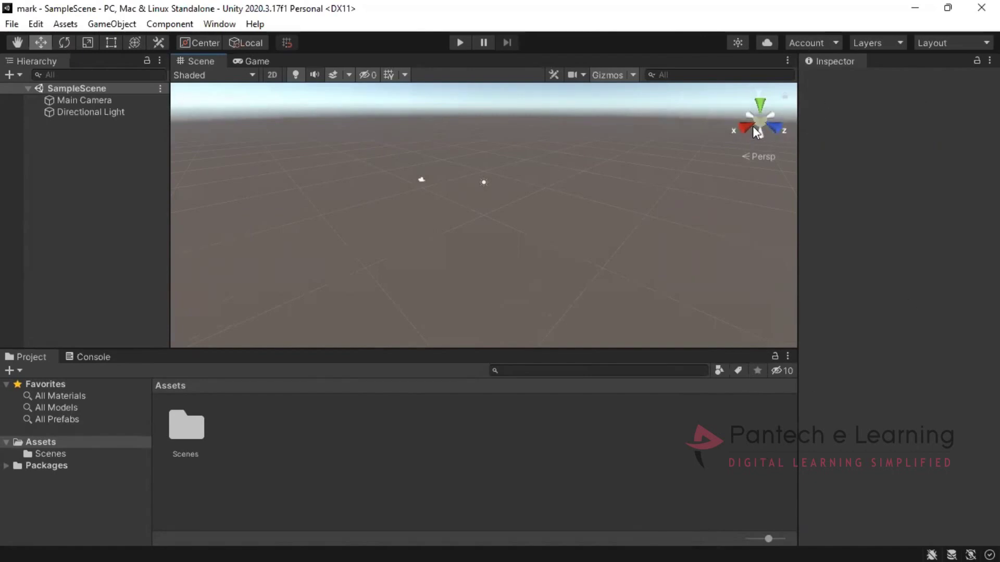
Examine the sample scene along its Y and Z axes with the orientation gizmo, at closer and wider distances.
left_click(761, 107)
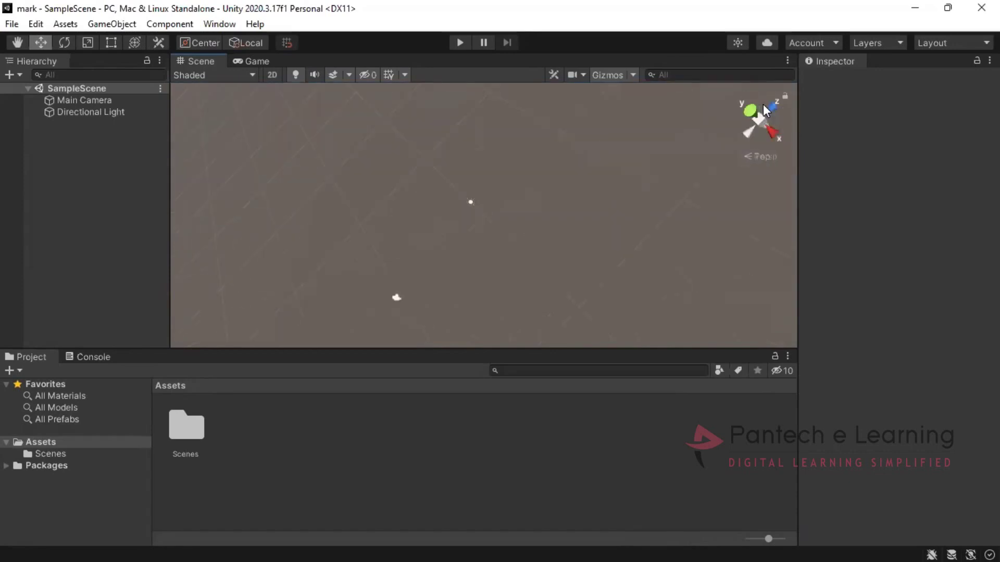
left_click(761, 108)
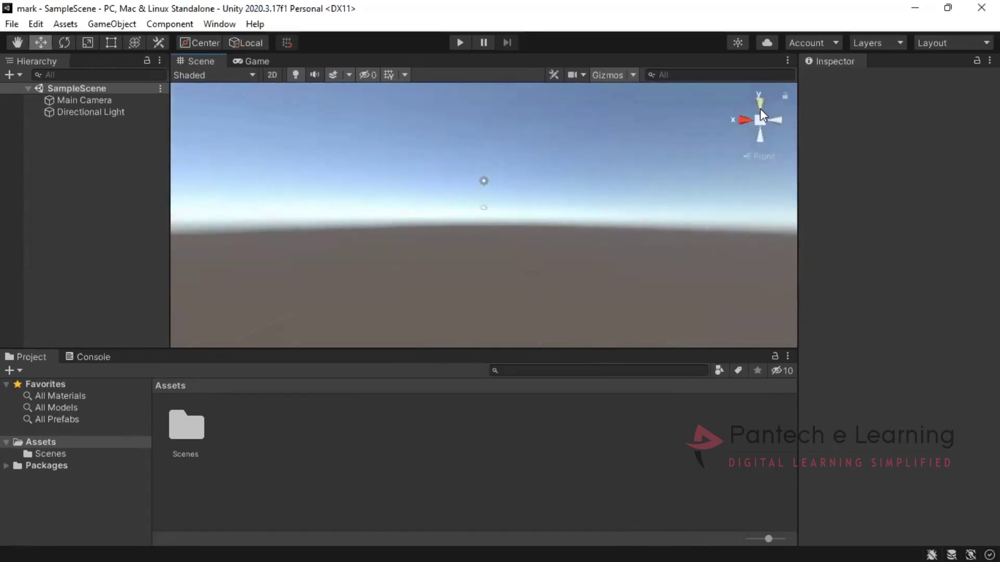
left_click(761, 108)
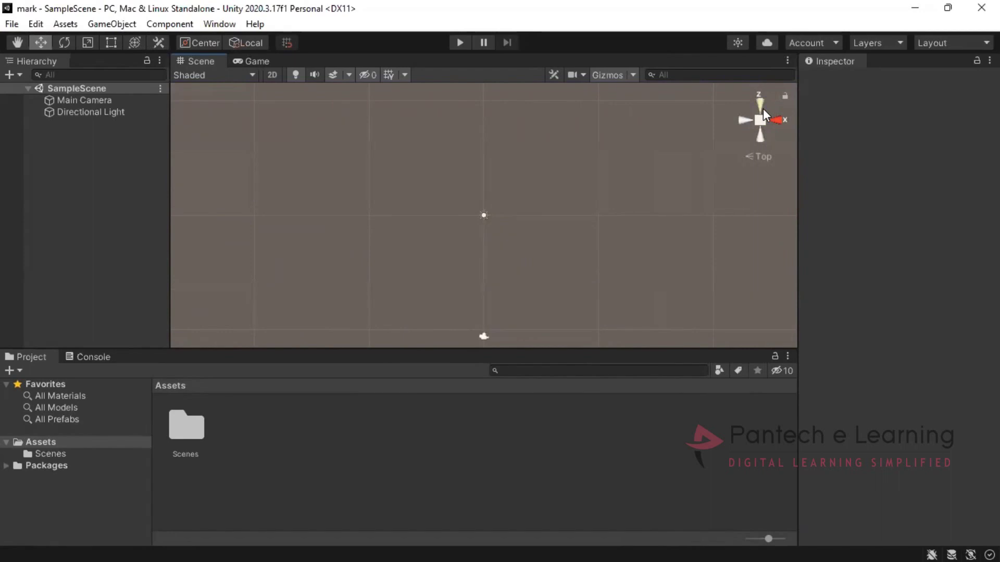
left_click(776, 126)
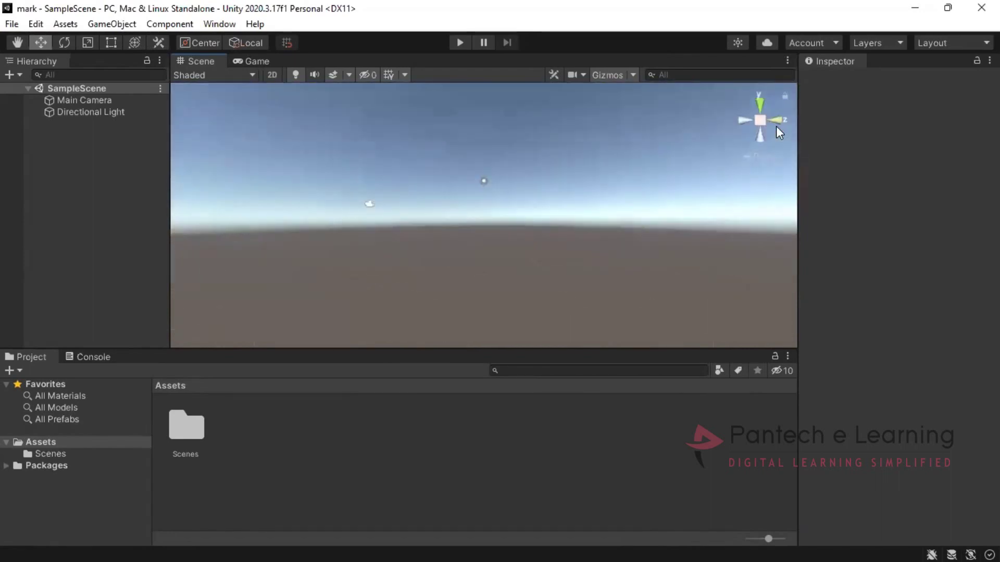
scroll(393, 273, "up", 6)
scroll(392, 272, "down", 5)
scroll(390, 267, "down", 4)
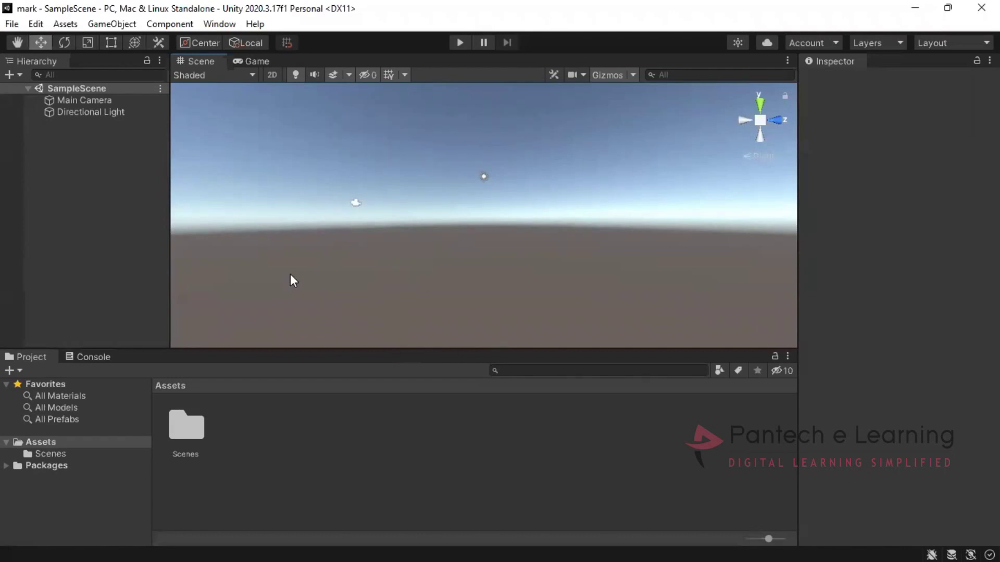
Select the Main Camera in the Scene view to see its properties, and clear the selection.
left_click_drag(404, 228, 693, 241)
left_click_drag(459, 152, 344, 216)
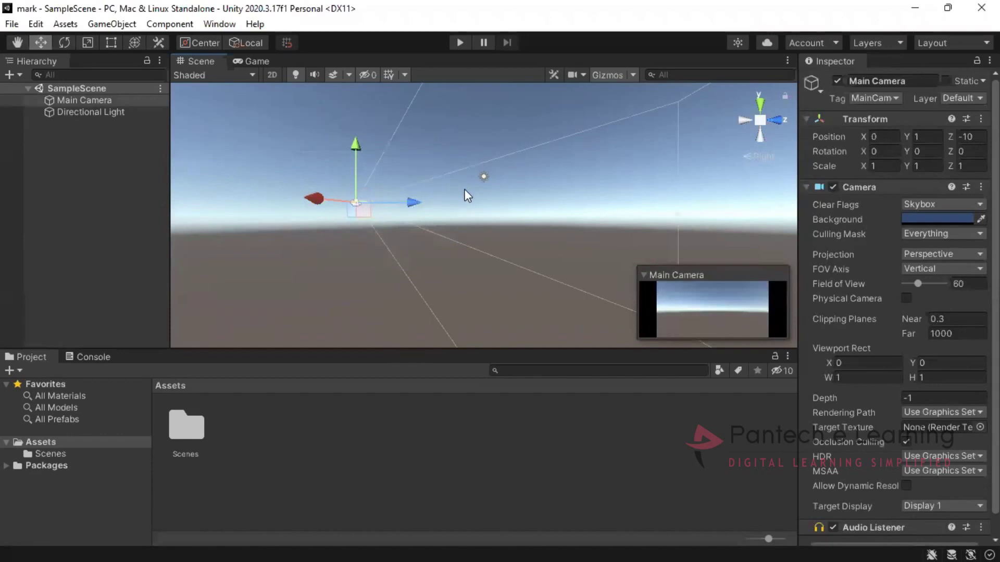
left_click(479, 182)
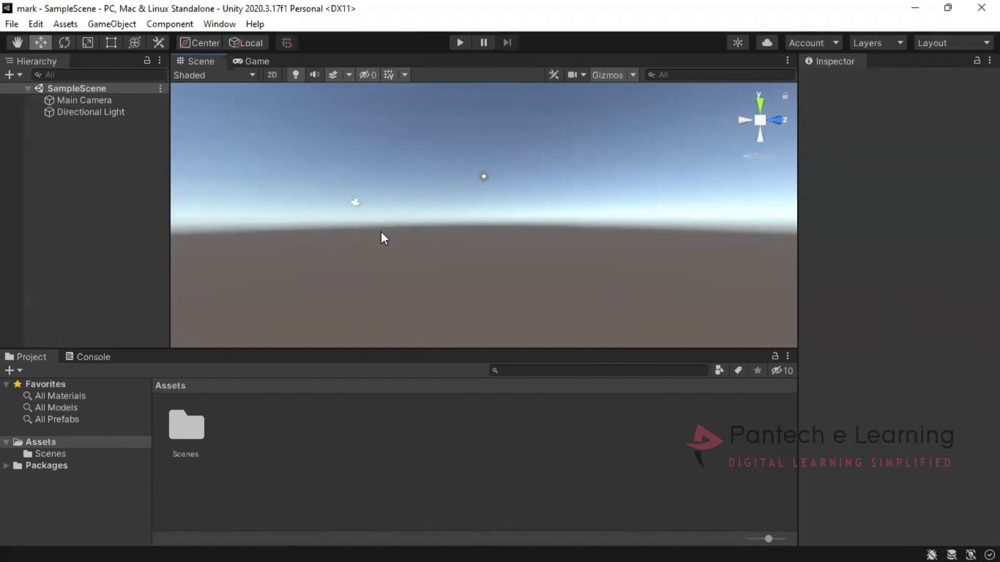
scroll(447, 232, "up", 2)
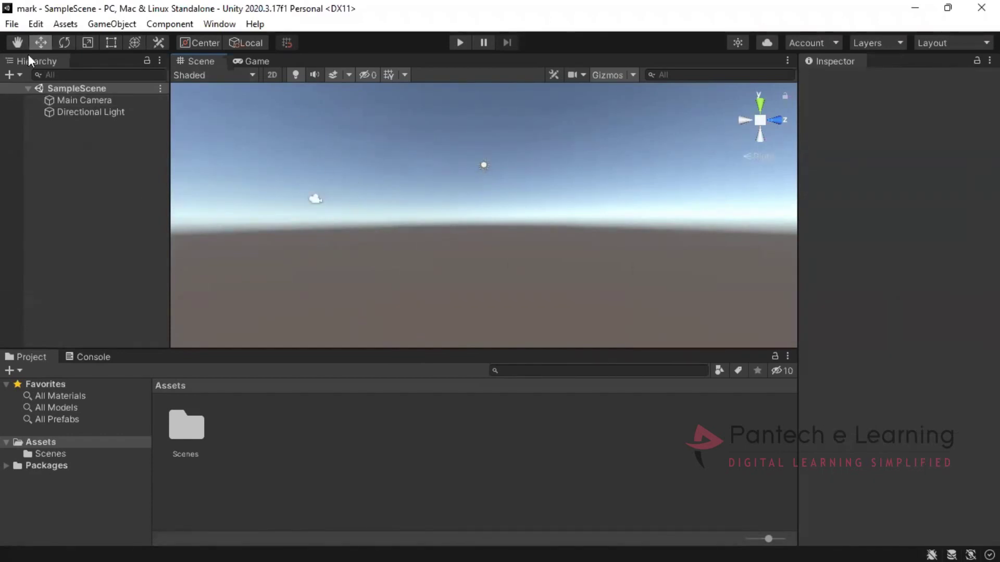
Move around the sample scene with the Hand tool and try switching the Scene view between 2D and 3D.
left_click(17, 43)
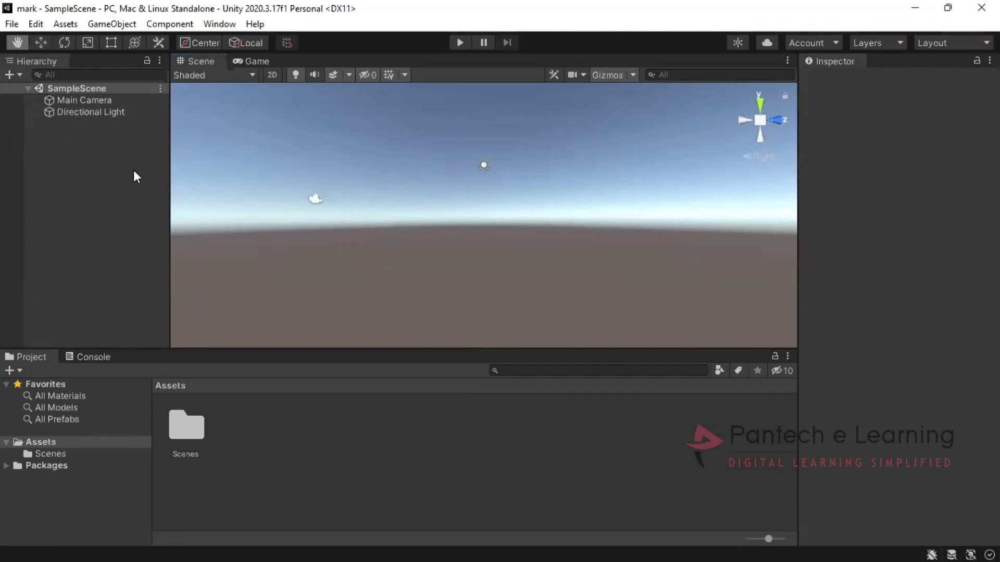
left_click_drag(246, 212, 349, 314)
left_click_drag(470, 230, 400, 128)
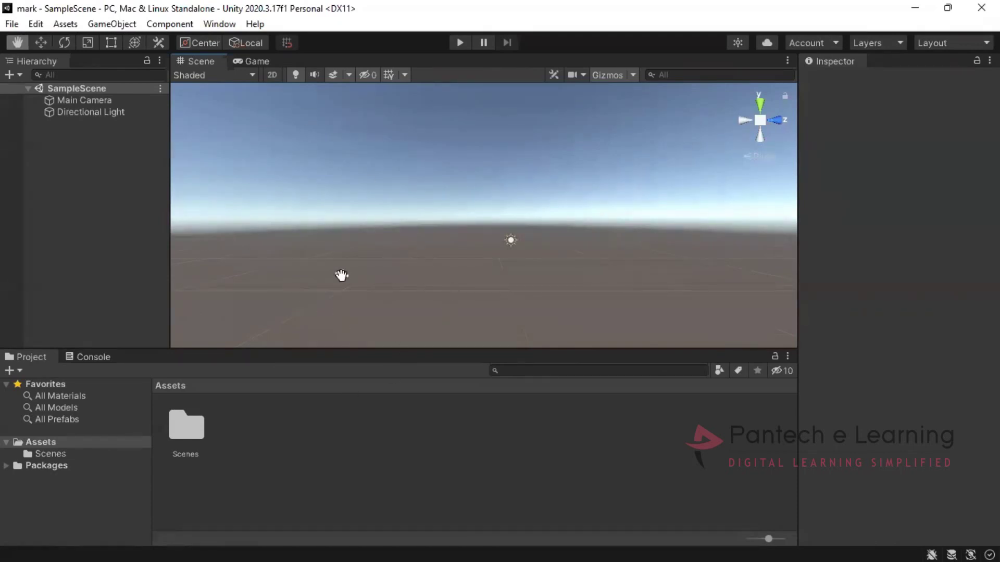
left_click_drag(467, 257, 384, 345)
left_click_drag(457, 305, 459, 260)
scroll(457, 275, "down", 5)
scroll(453, 268, "up", 5)
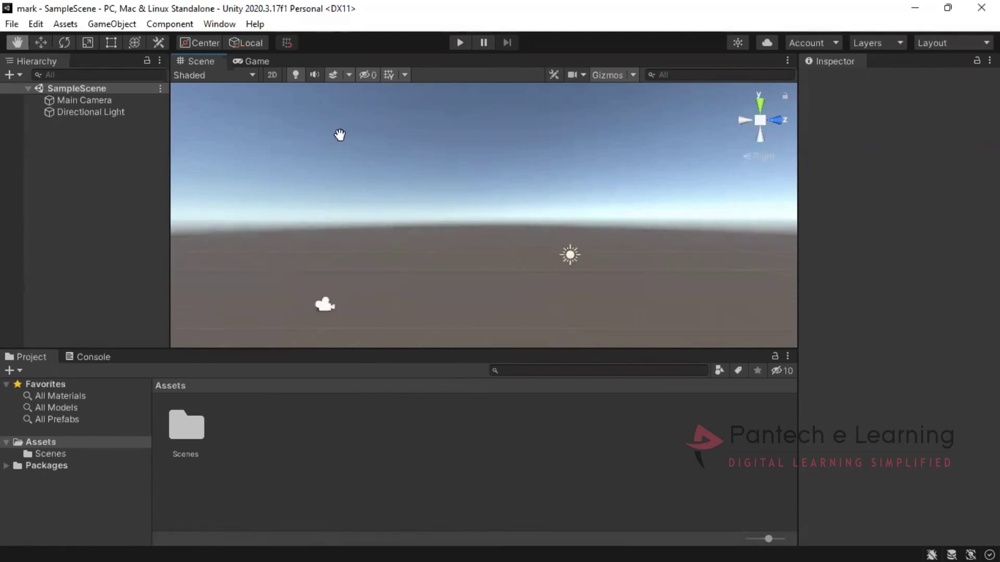
left_click(273, 74)
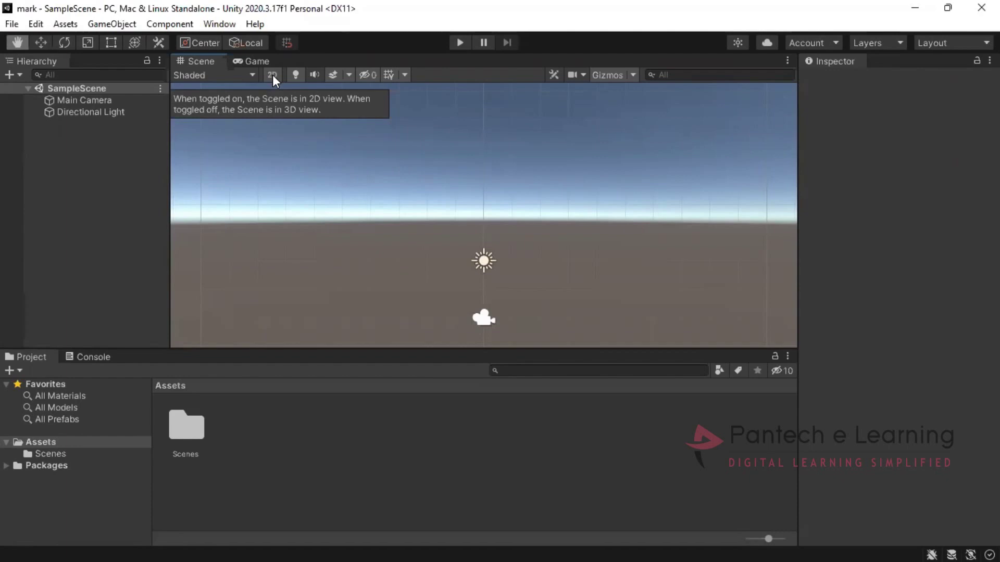
left_click(273, 74)
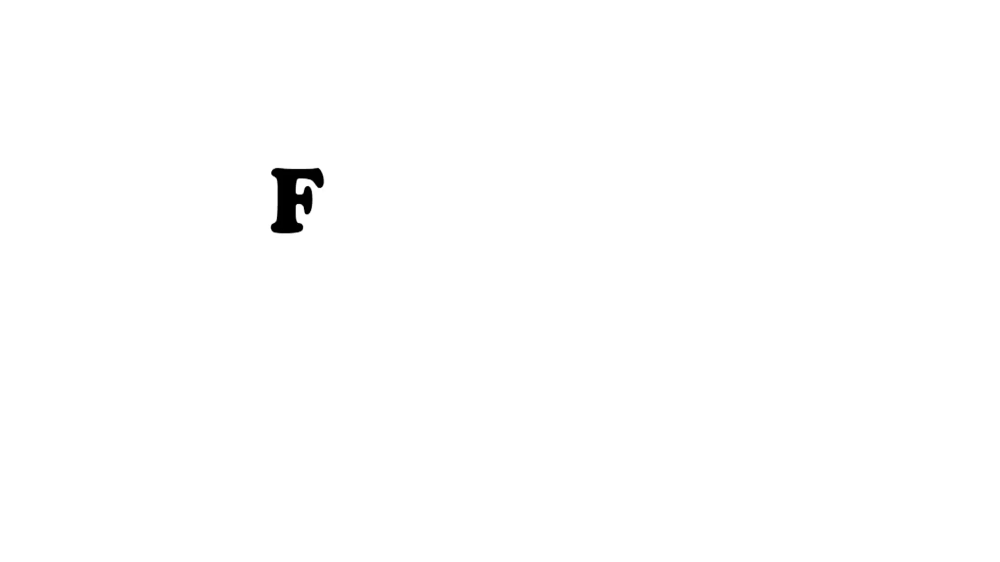